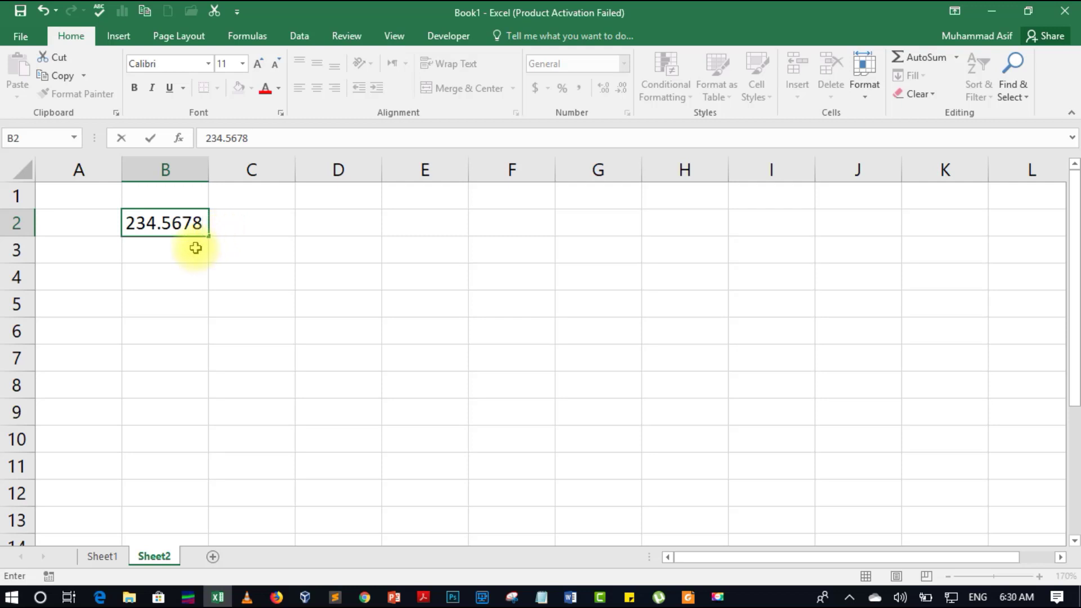
Step: Commit 234.5678 in cell B2 of Sheet2, which displays as 234.568
{"action": "key", "text": "Return"}
Step: Move the 234.5678 value out of B2 and drop it into cell E2
{"action": "left_click", "coordinate": [197, 223]}
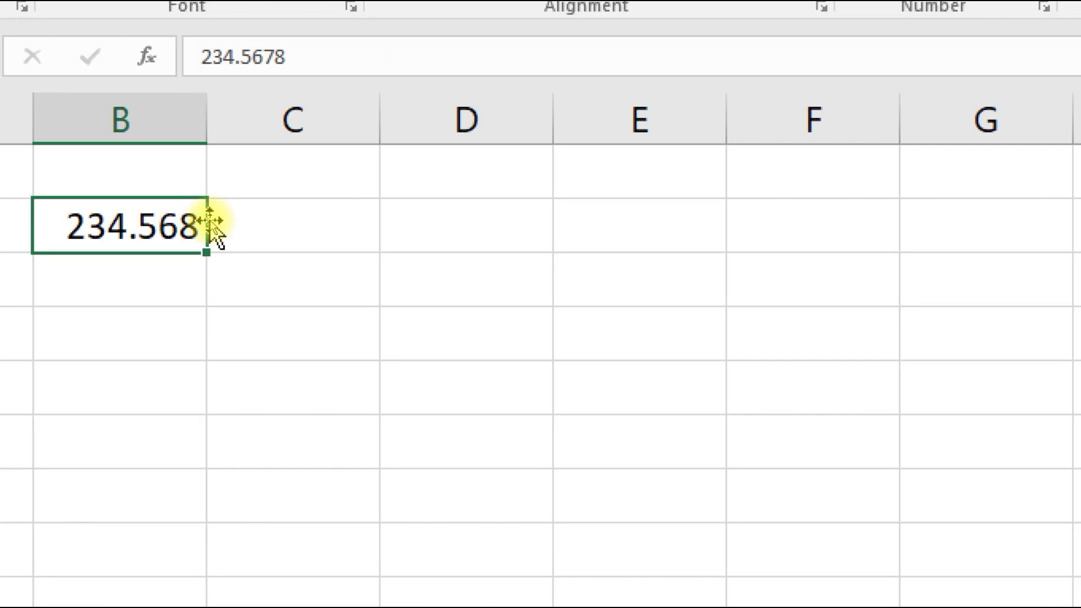
{"action": "left_click_drag", "start_coordinate": [211, 224], "coordinate": [639, 225]}
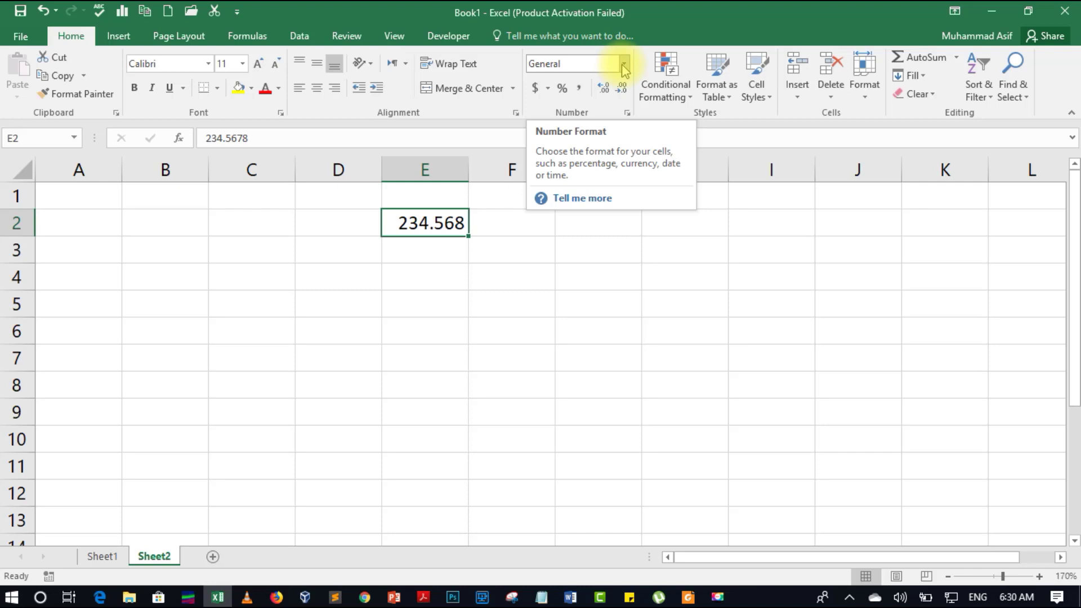
Step: Open Format Cells for E2 through More Number Formats in the Number Format list
{"action": "left_click", "coordinate": [624, 70]}
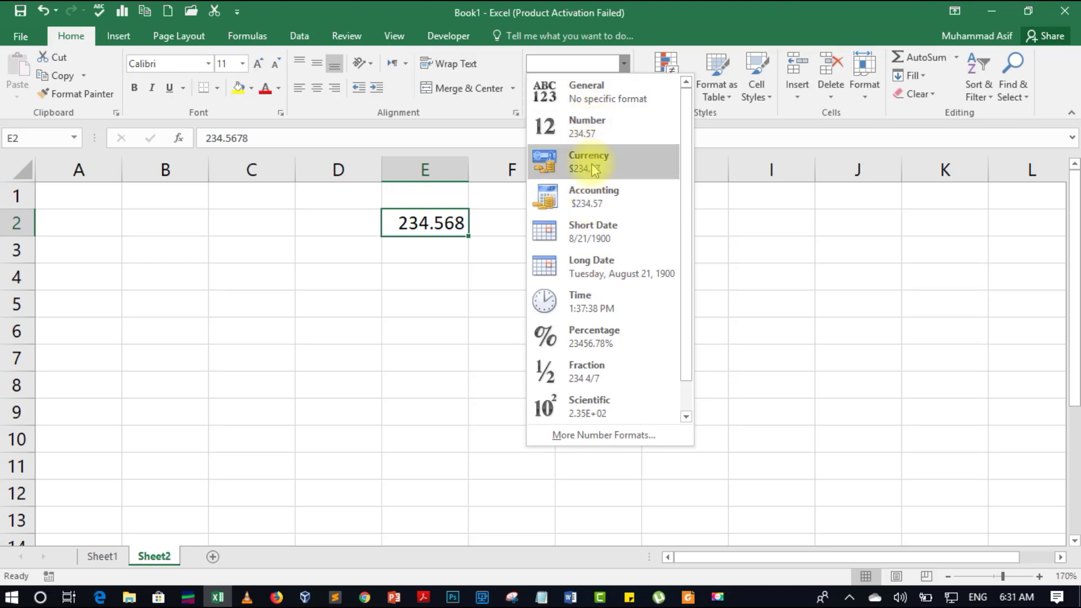
{"action": "left_click", "coordinate": [581, 439]}
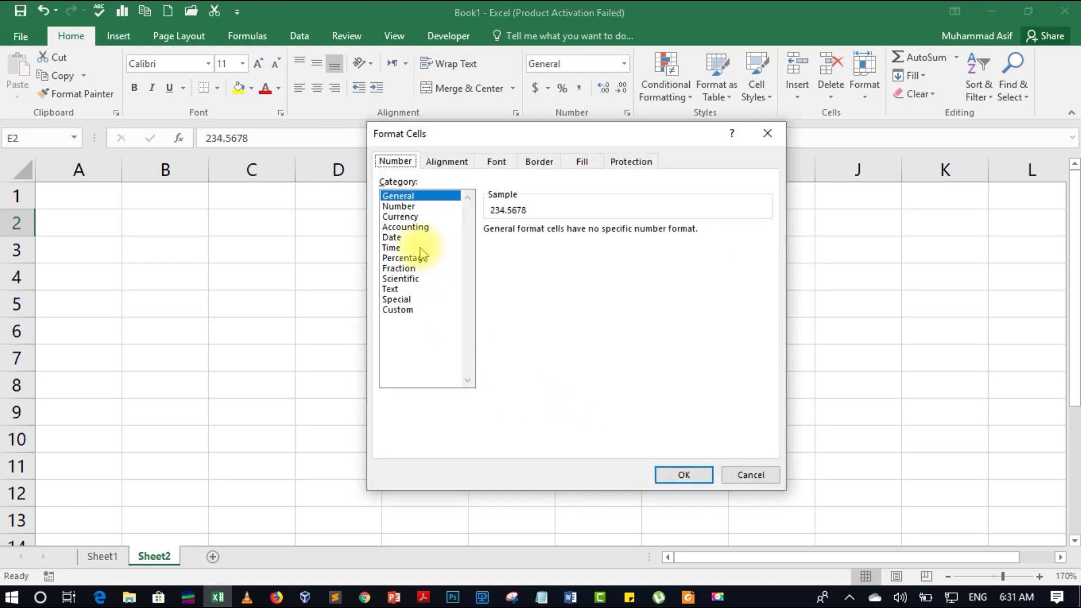
Step: Shift the Format Cells dialog right so cell E2 is uncovered
{"action": "left_click_drag", "start_coordinate": [451, 134], "coordinate": [569, 136]}
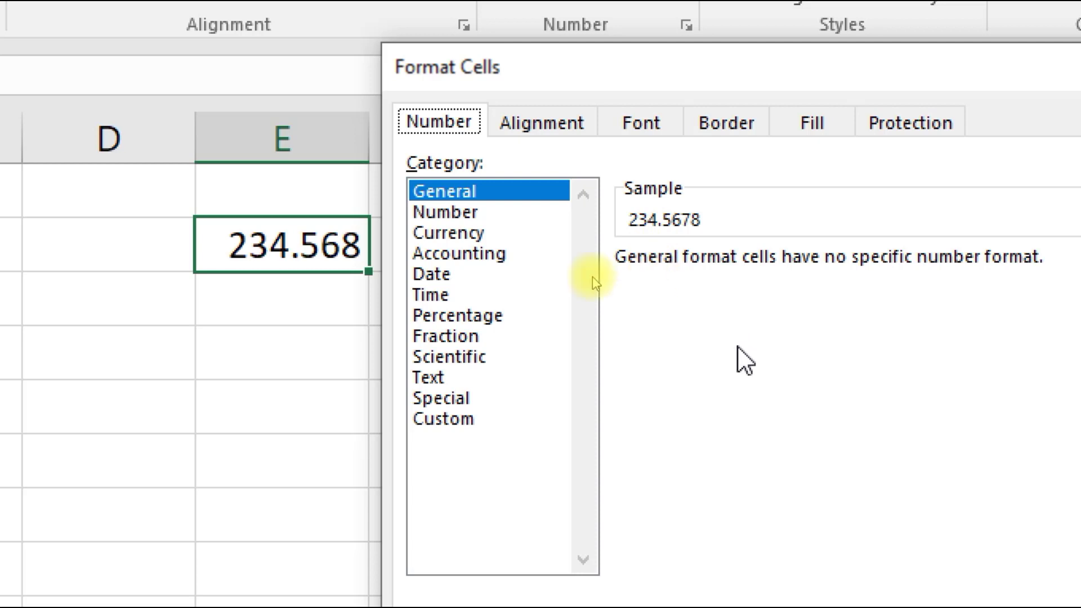
Step: Choose the Number category and settle on 1 decimal place, previewing 234.6
{"action": "left_click", "coordinate": [446, 213]}
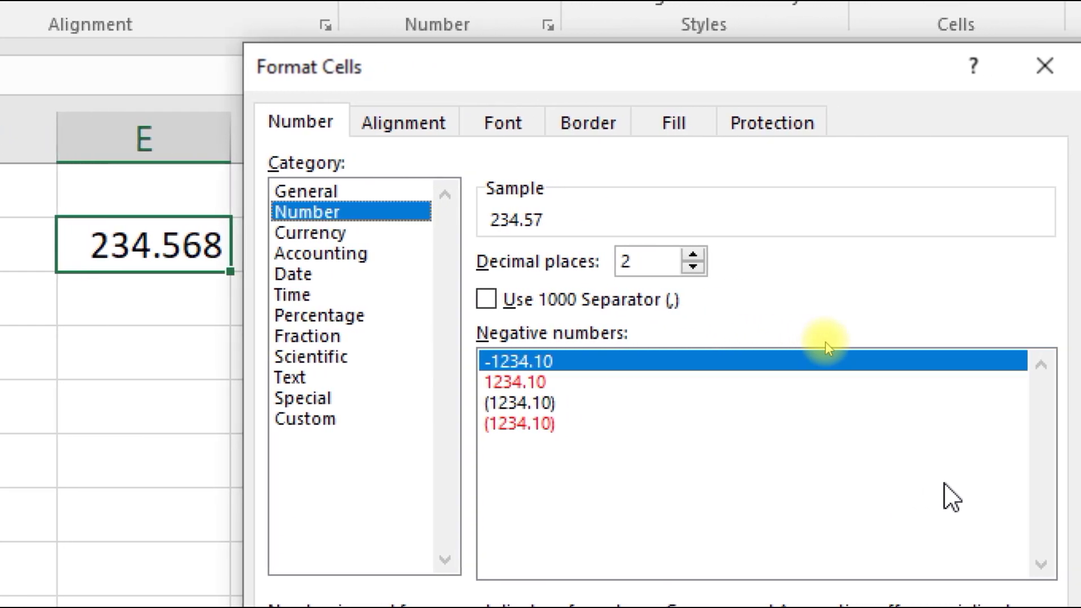
{"action": "left_click", "coordinate": [702, 254]}
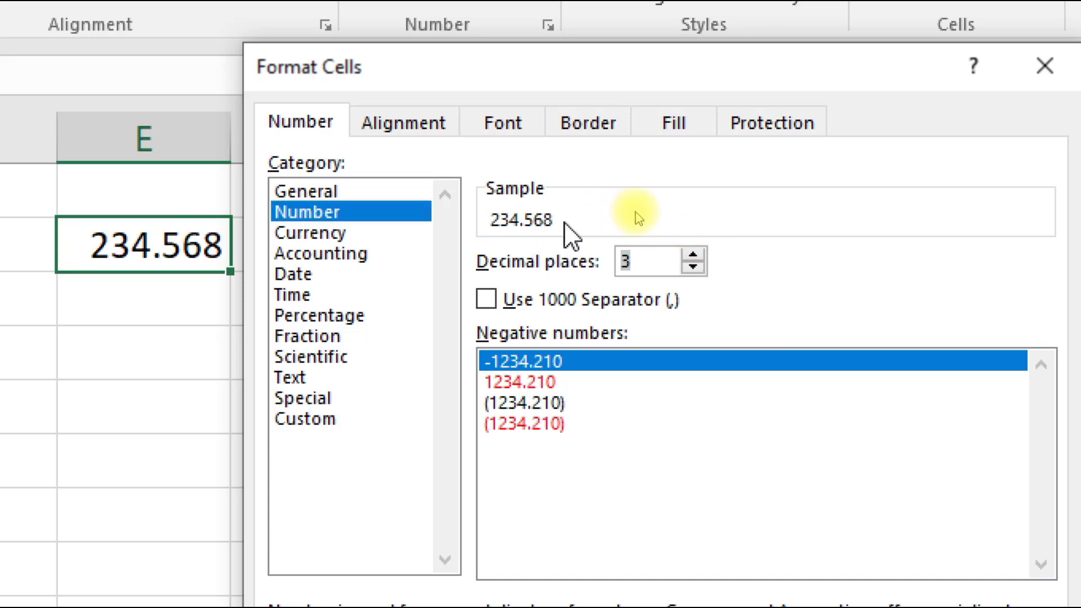
{"action": "left_click", "coordinate": [693, 255]}
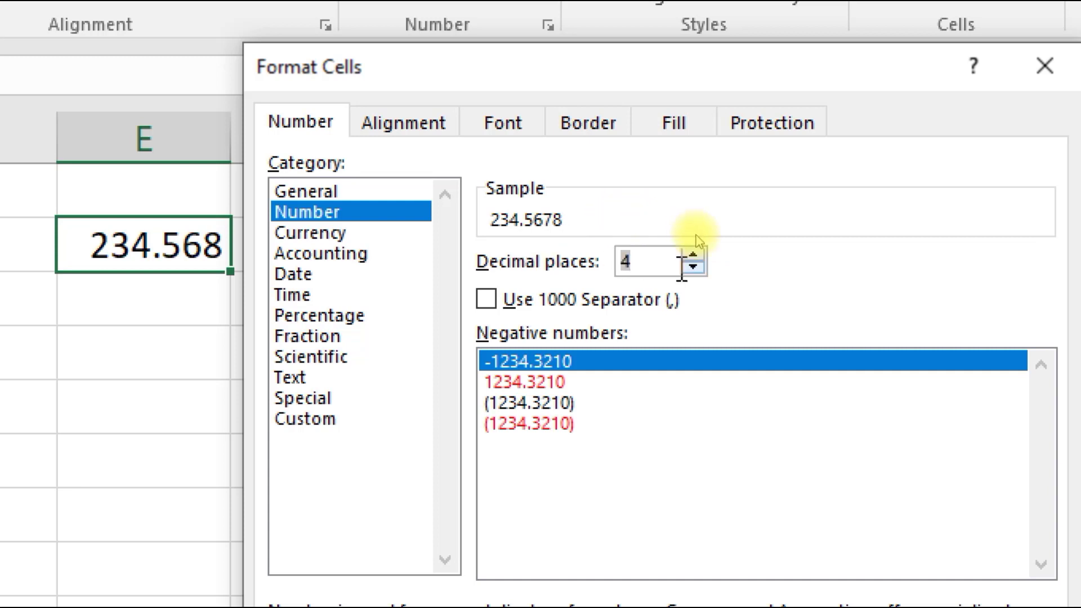
{"action": "left_click", "coordinate": [692, 267]}
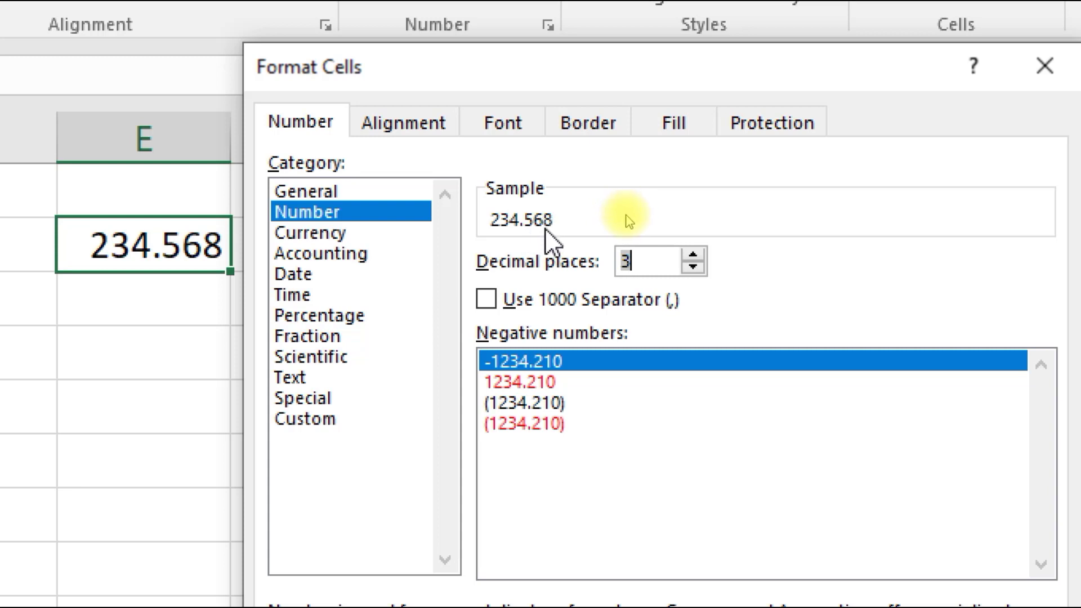
{"action": "left_click", "coordinate": [696, 270]}
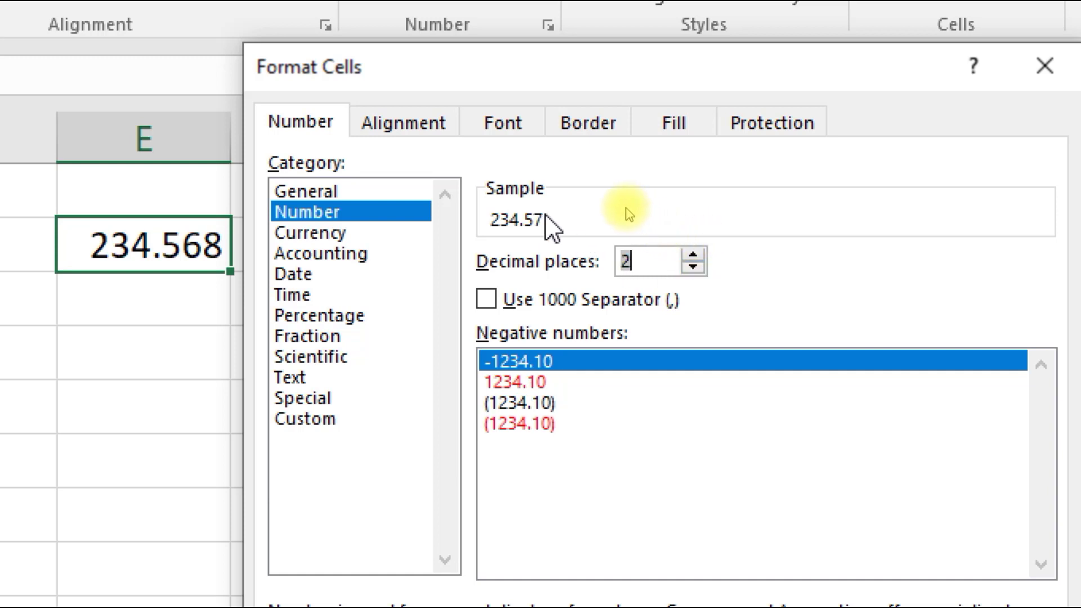
{"action": "left_click", "coordinate": [694, 266]}
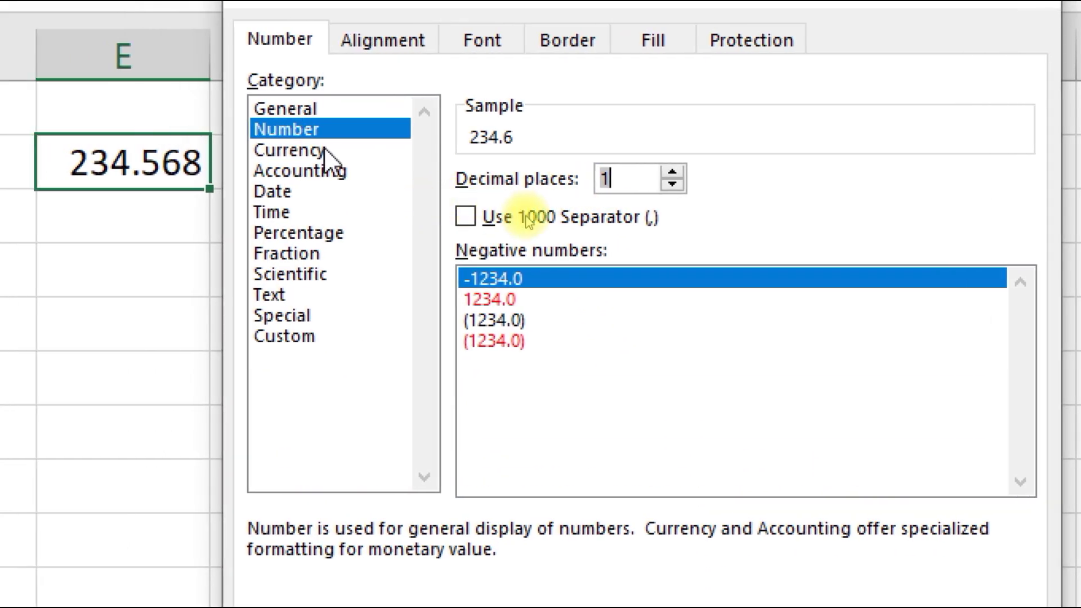
Step: Choose the Currency category and set its symbol to PKR
{"action": "left_click", "coordinate": [315, 149]}
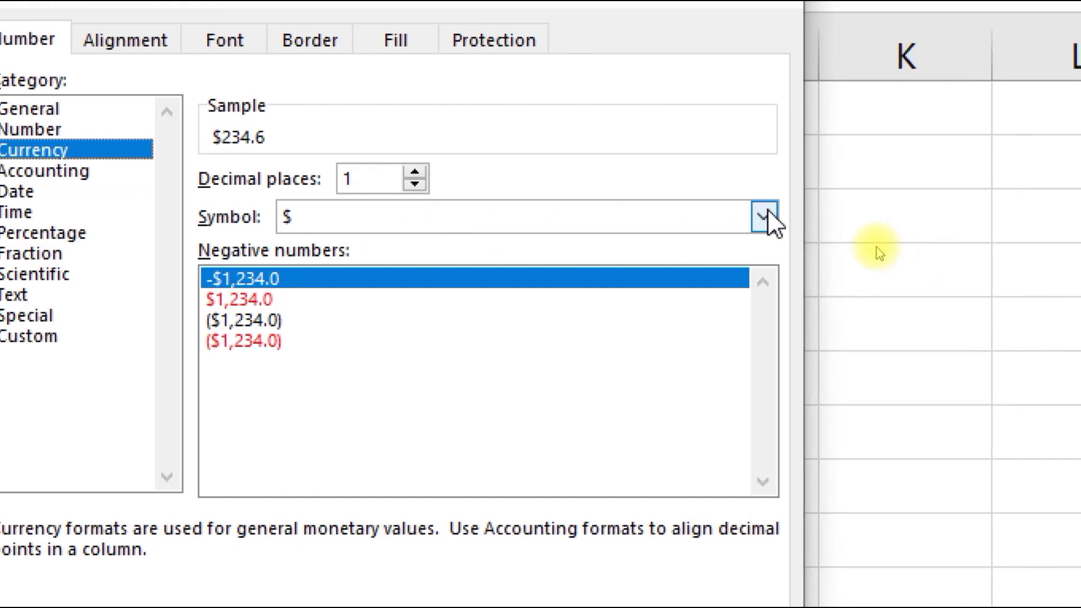
{"action": "left_click", "coordinate": [1021, 217]}
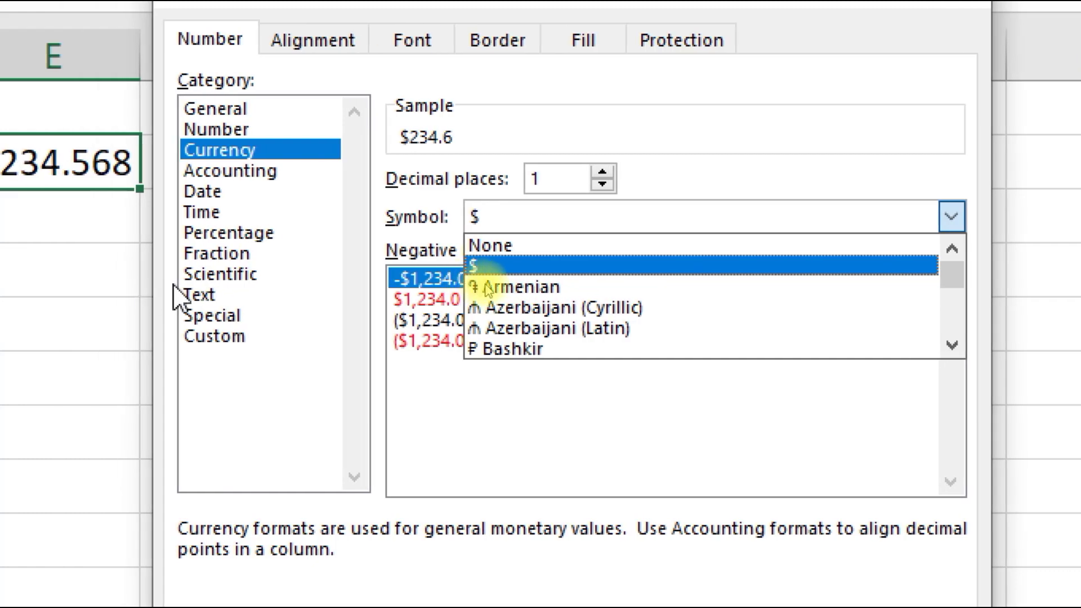
{"action": "left_click", "coordinate": [596, 218]}
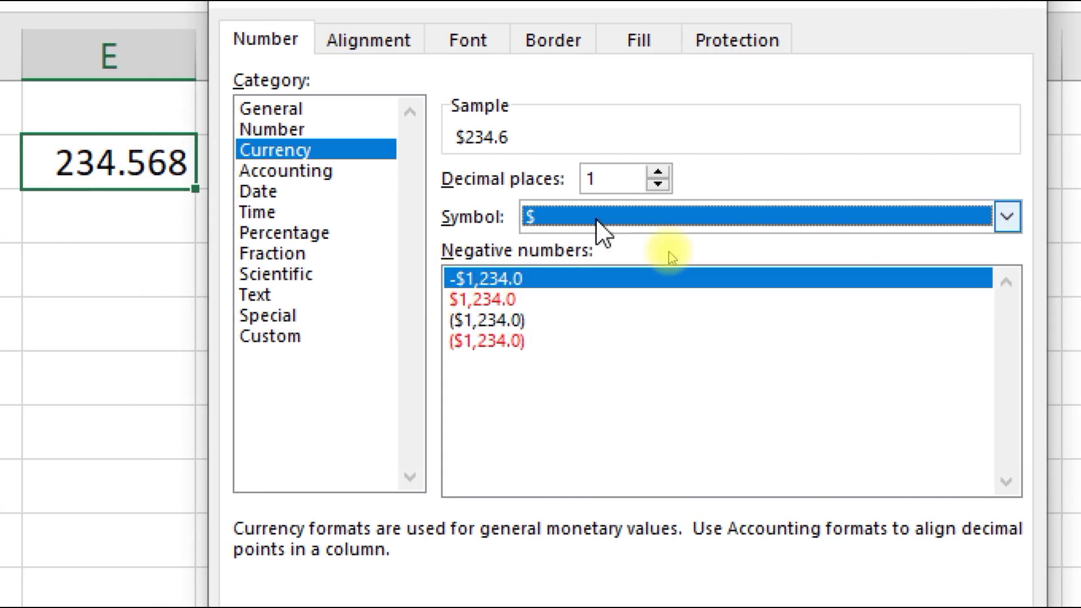
{"action": "left_click", "coordinate": [595, 218]}
{"action": "key", "text": "p"}
{"action": "key", "text": "k"}
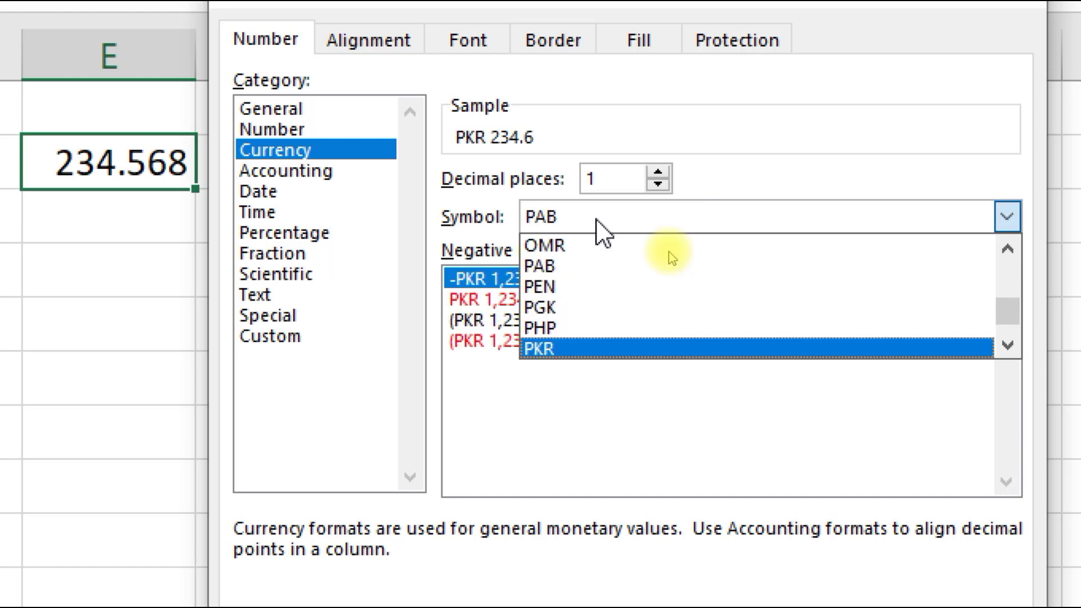
{"action": "left_click", "coordinate": [524, 351]}
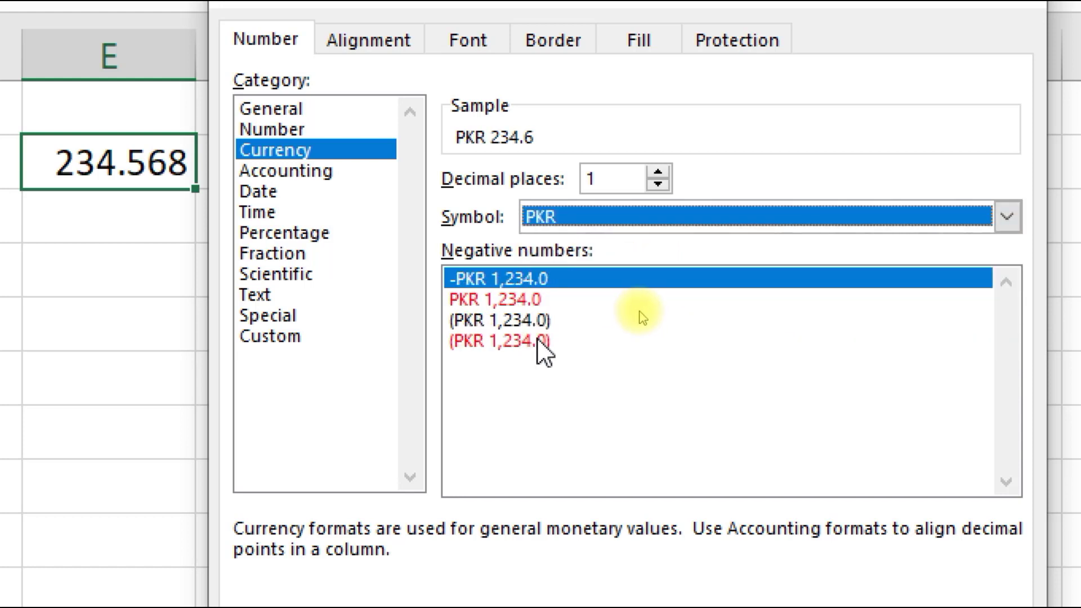
Step: Change the symbol to INR and switch to Accounting, previewing INR 234.6
{"action": "key", "text": "alt+Down"}
{"action": "type", "text": "in"}
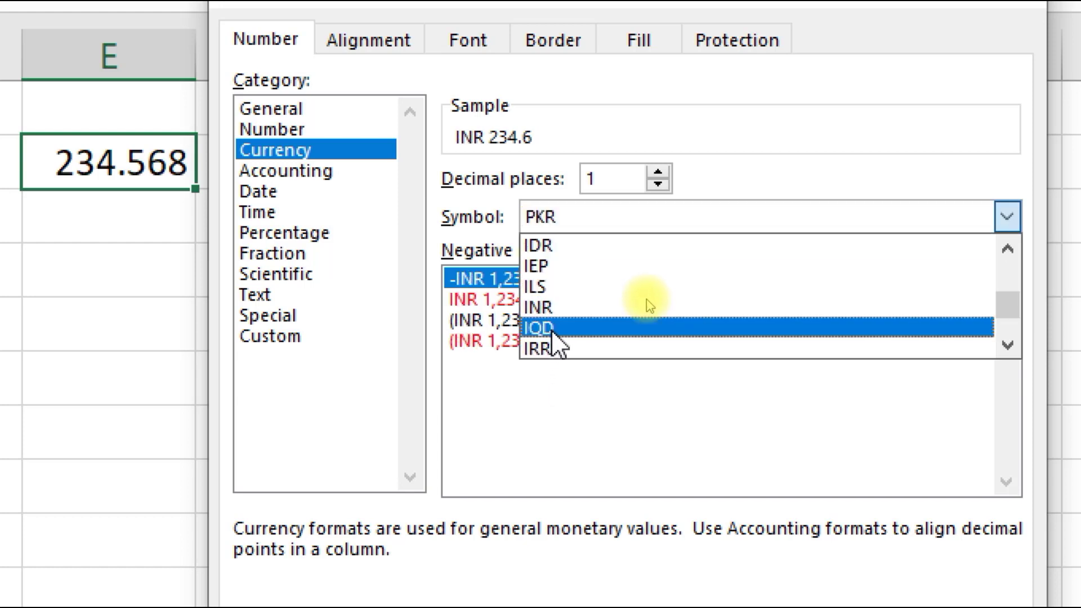
{"action": "left_click", "coordinate": [646, 300]}
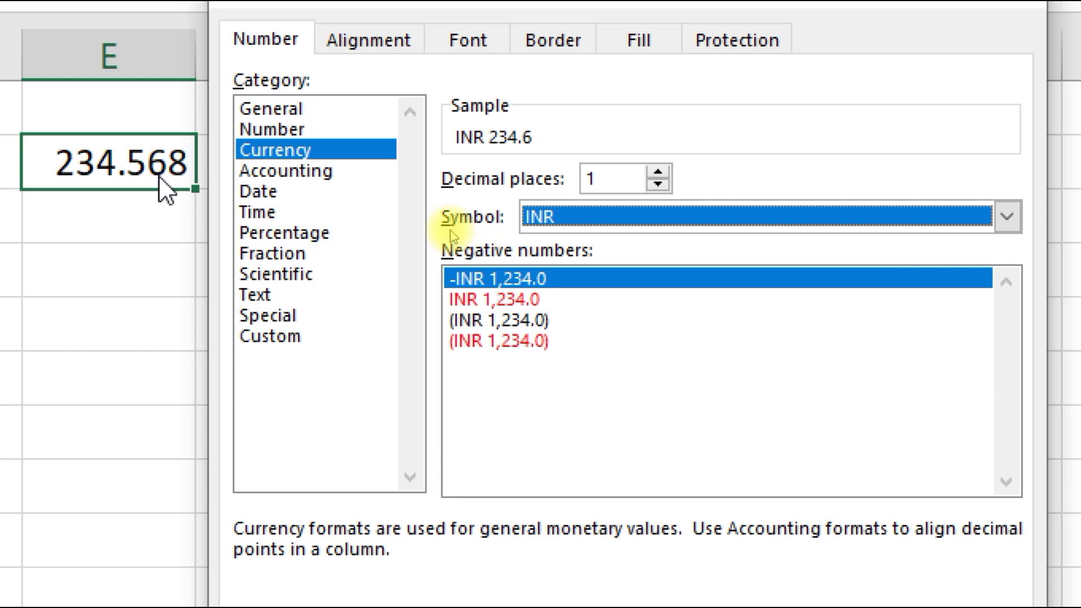
{"action": "left_click", "coordinate": [294, 175]}
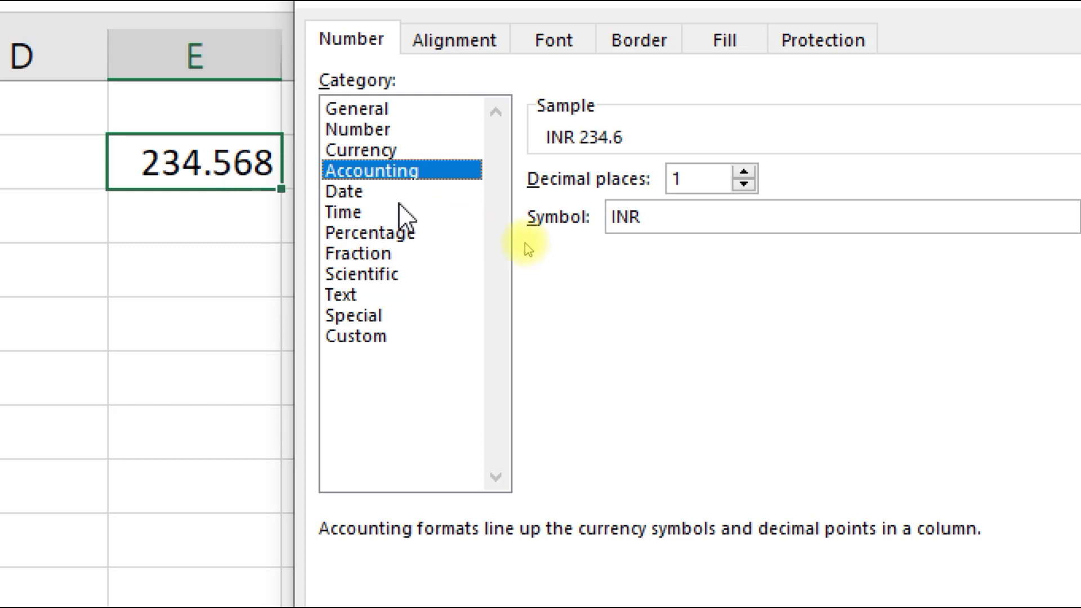
Step: Preview Date styles 3/14/12 and March 14, 2012, then Time showing 1:37:38 PM
{"action": "left_click", "coordinate": [371, 192]}
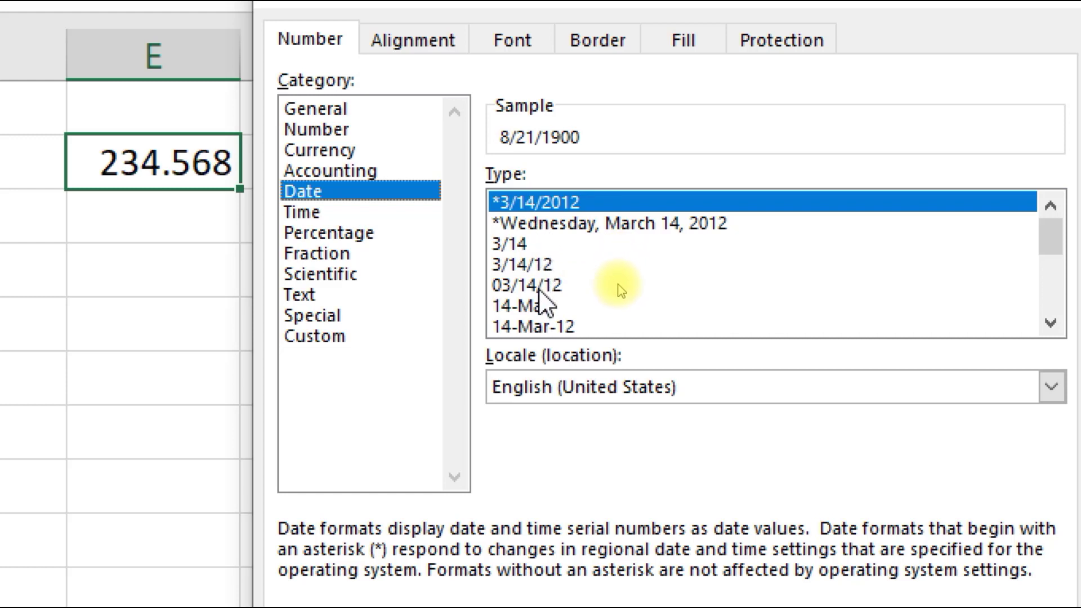
{"action": "left_click", "coordinate": [538, 265]}
{"action": "scroll", "coordinate": [539, 283], "scroll_direction": "down", "scroll_amount": 2}
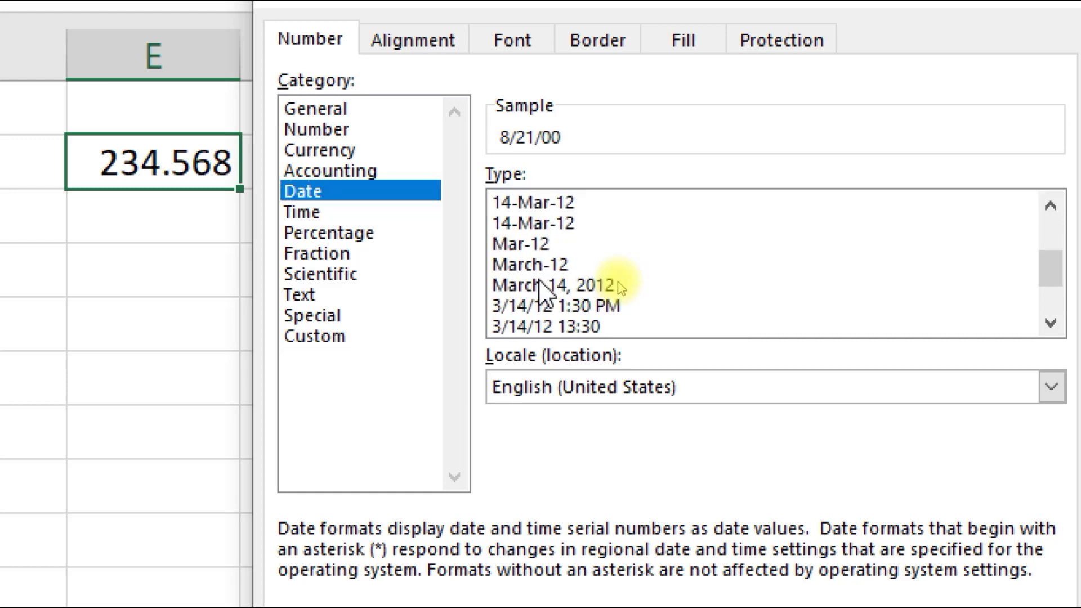
{"action": "scroll", "coordinate": [540, 290], "scroll_direction": "down", "scroll_amount": 1}
{"action": "left_click", "coordinate": [535, 228]}
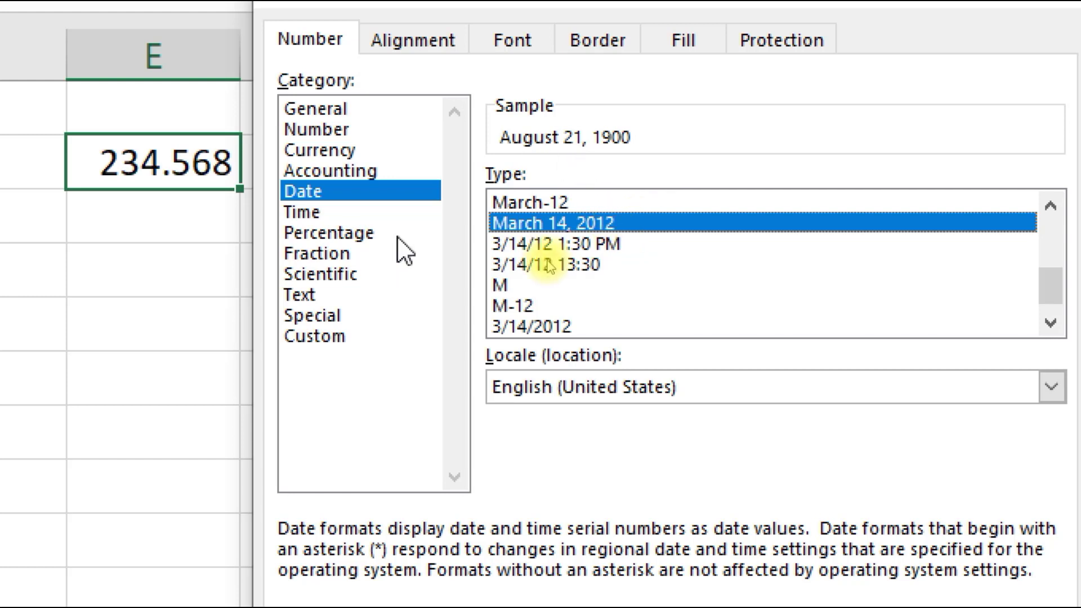
{"action": "left_click", "coordinate": [323, 214]}
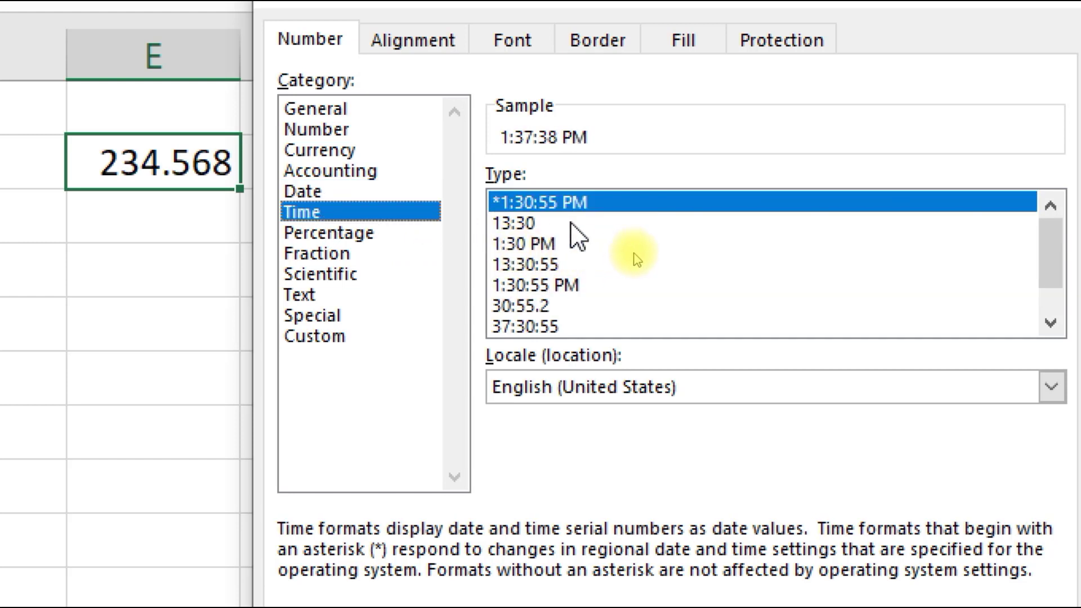
Step: Compare 13:30, 1:30:55 PM and 3/14/12 1:30 PM, then preview Percentage as 23456.8%
{"action": "left_click", "coordinate": [529, 224]}
{"action": "scroll", "coordinate": [532, 228], "scroll_direction": "down", "scroll_amount": 1}
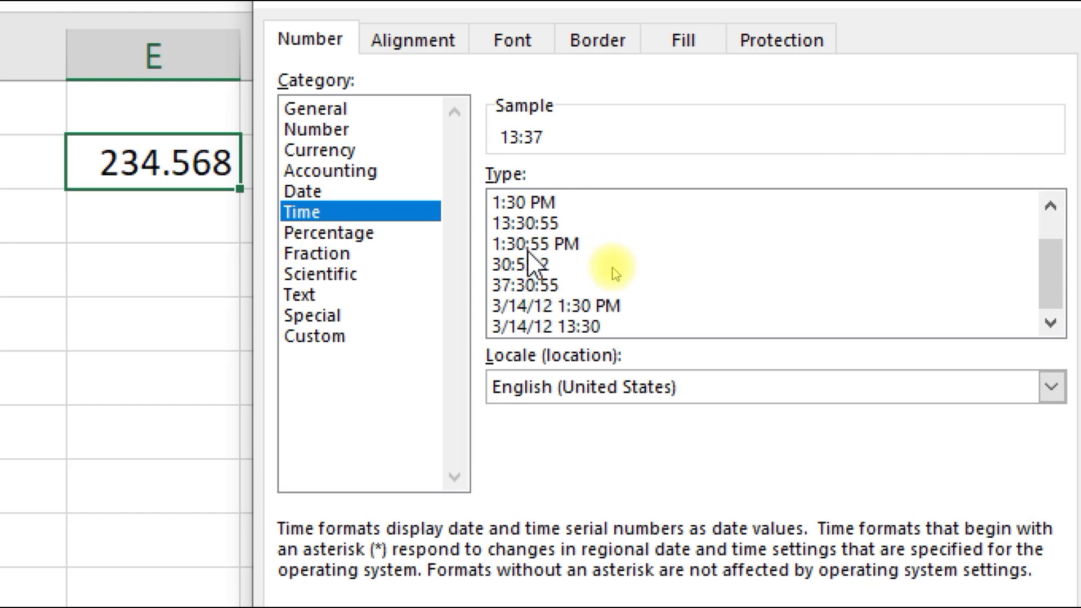
{"action": "left_click", "coordinate": [529, 246]}
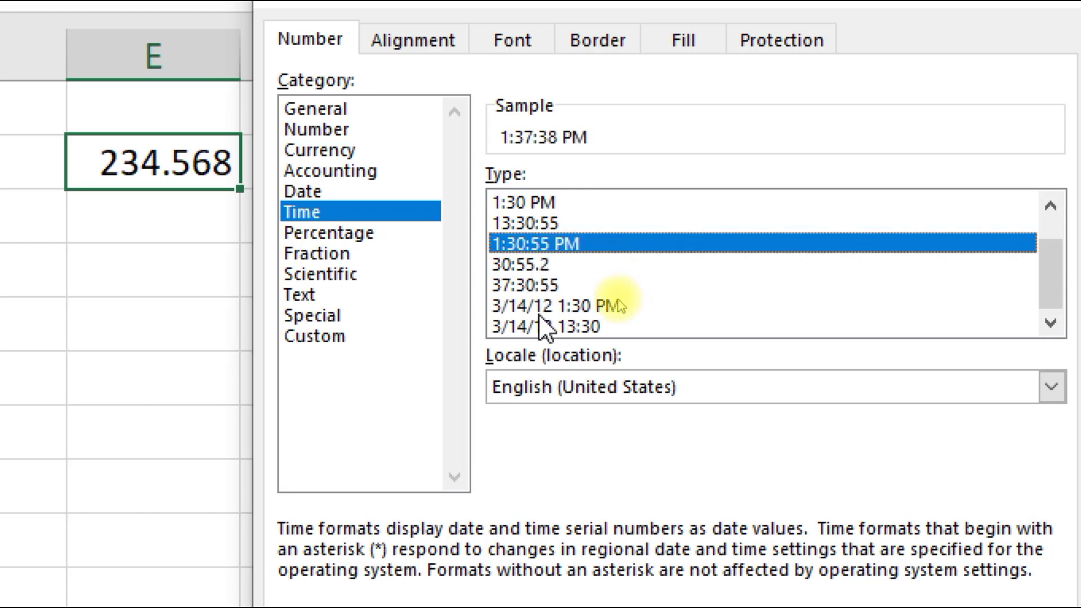
{"action": "left_click", "coordinate": [616, 297]}
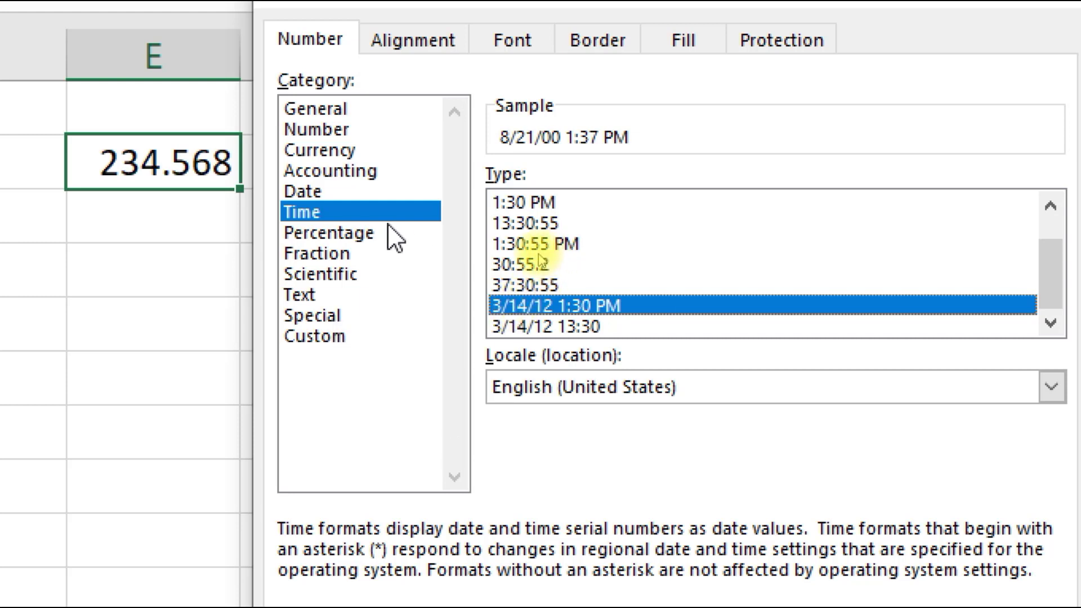
{"action": "left_click", "coordinate": [330, 233]}
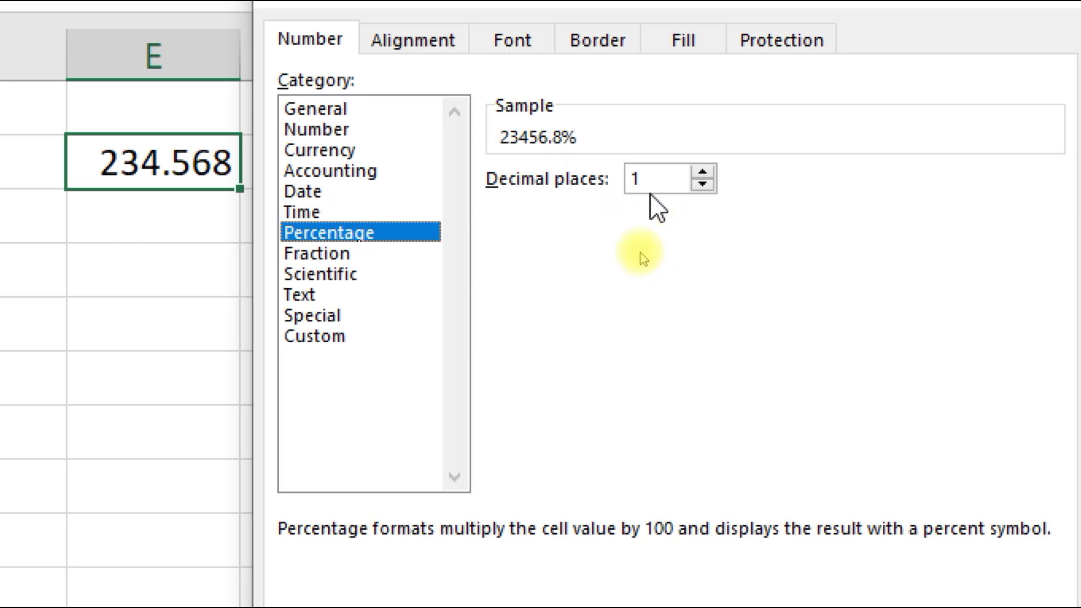
Step: Try Fraction types Up to one digit, Up to two digits, As quarters, then Scientific 2.3E+02
{"action": "left_click", "coordinate": [330, 254]}
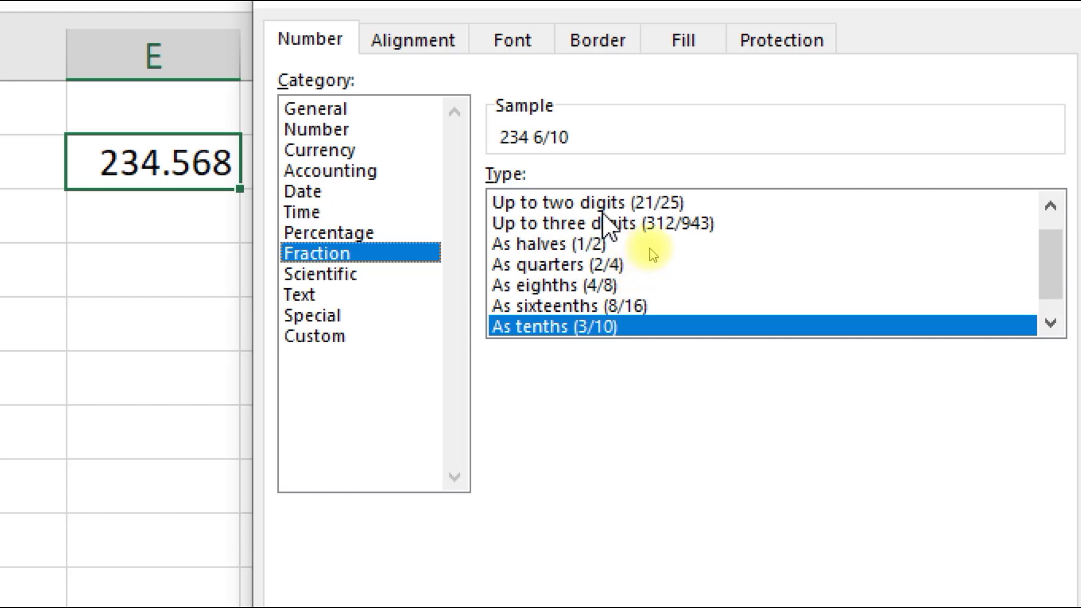
{"action": "left_click_drag", "start_coordinate": [878, 272], "coordinate": [869, 257]}
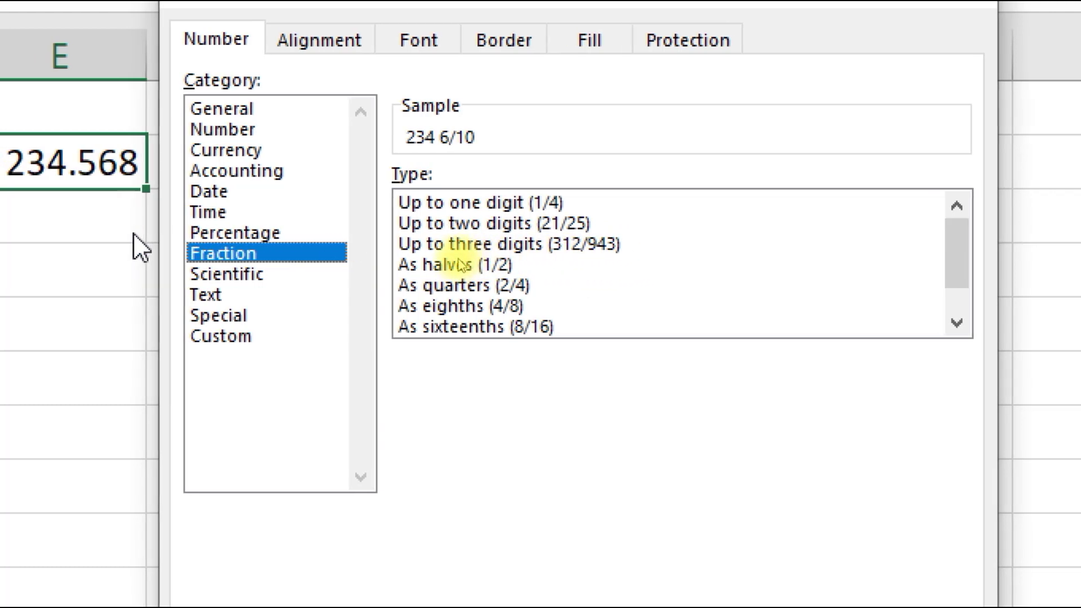
{"action": "left_click", "coordinate": [456, 201]}
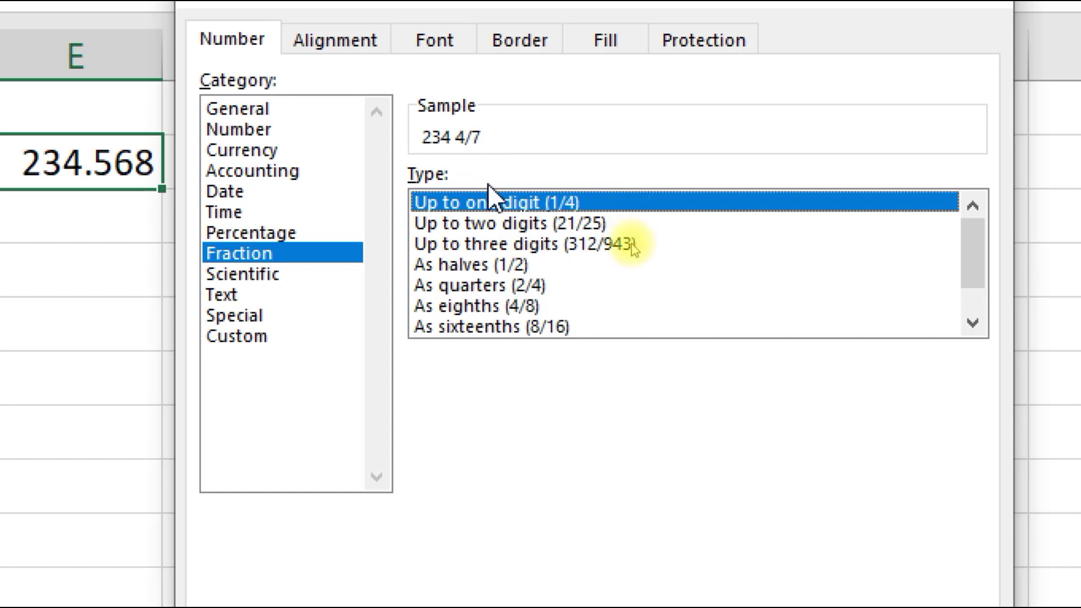
{"action": "left_click", "coordinate": [483, 224]}
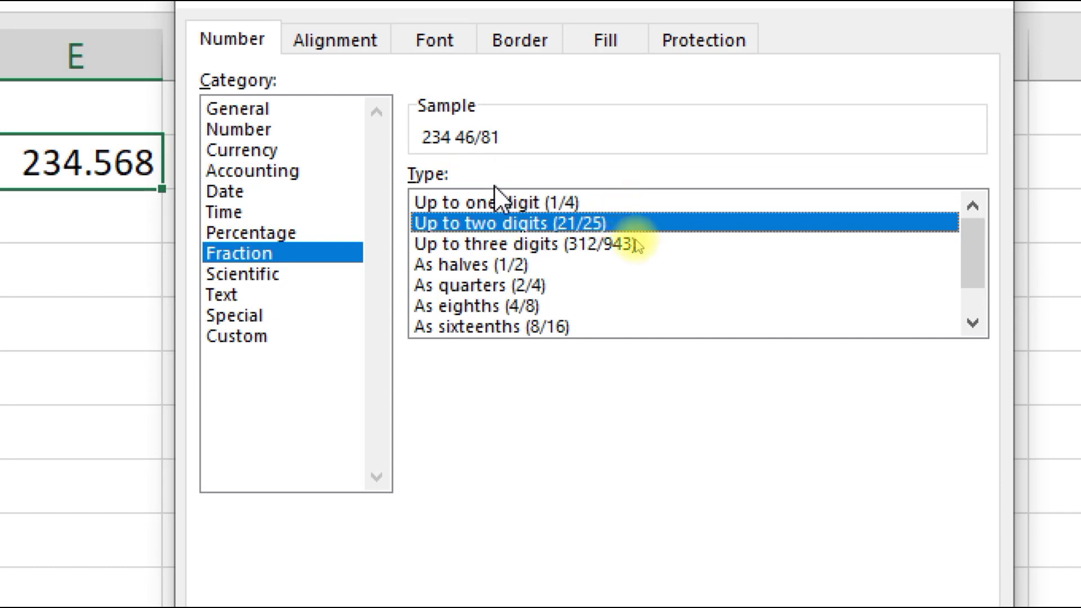
{"action": "left_click", "coordinate": [490, 285]}
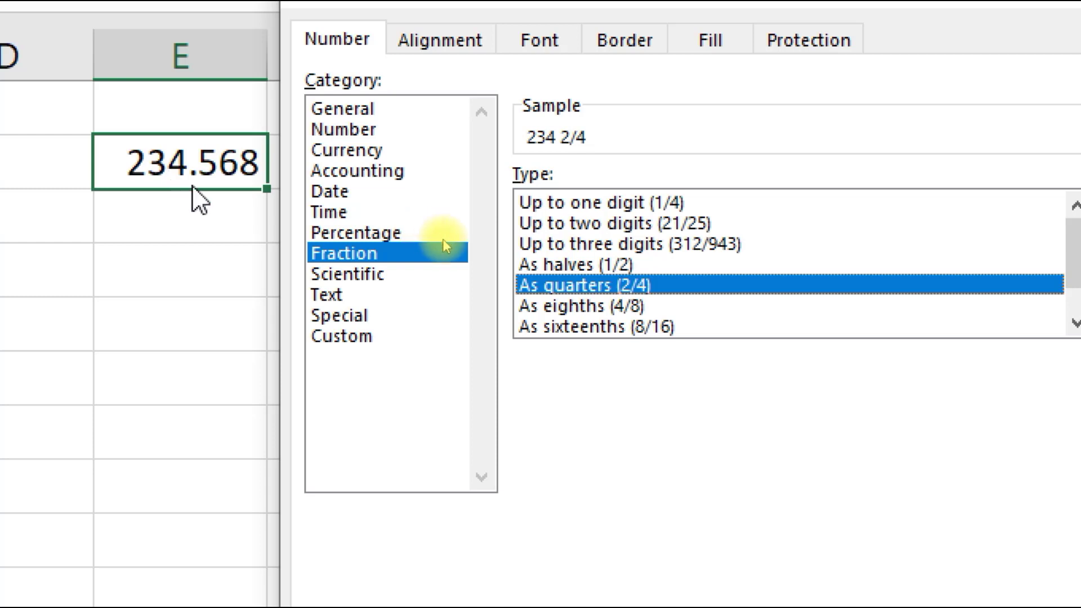
{"action": "left_click", "coordinate": [346, 274]}
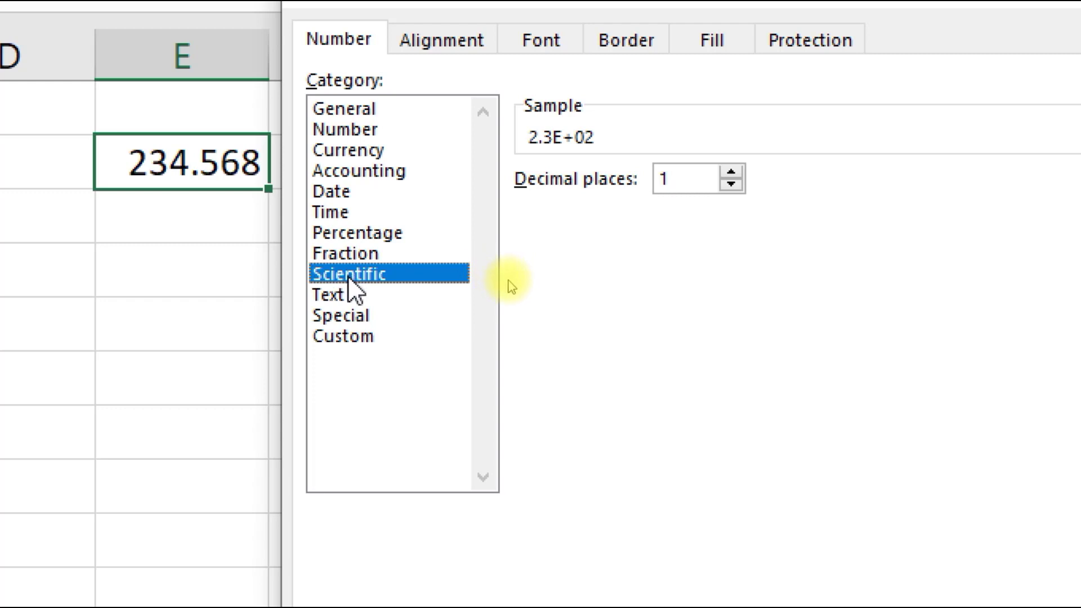
Step: Step past the Text category to Special, previewing the Zip Code as 00235
{"action": "key", "text": "Down"}
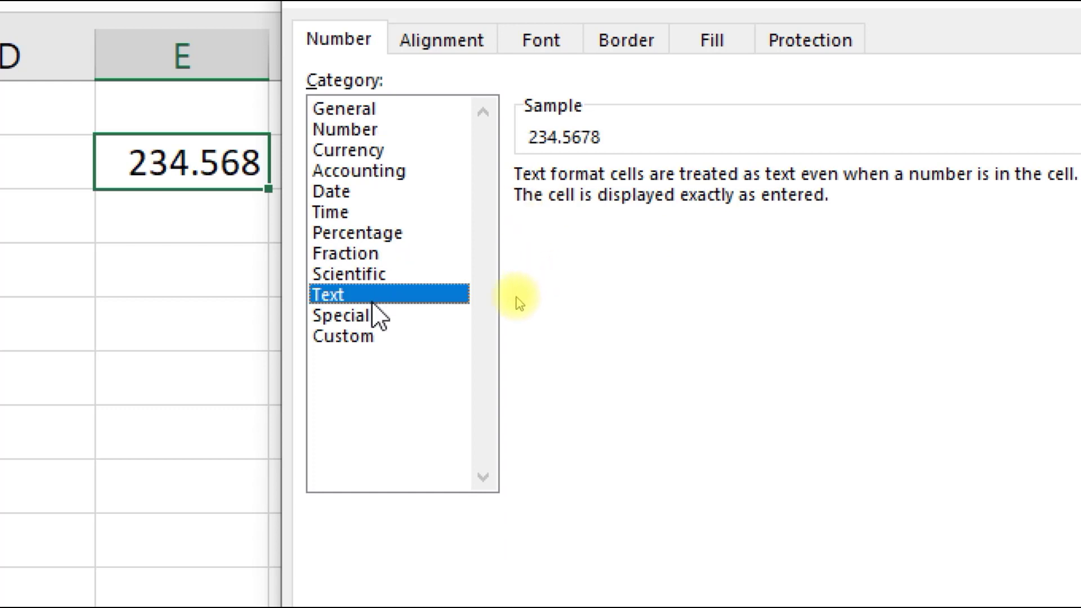
{"action": "left_click", "coordinate": [362, 319]}
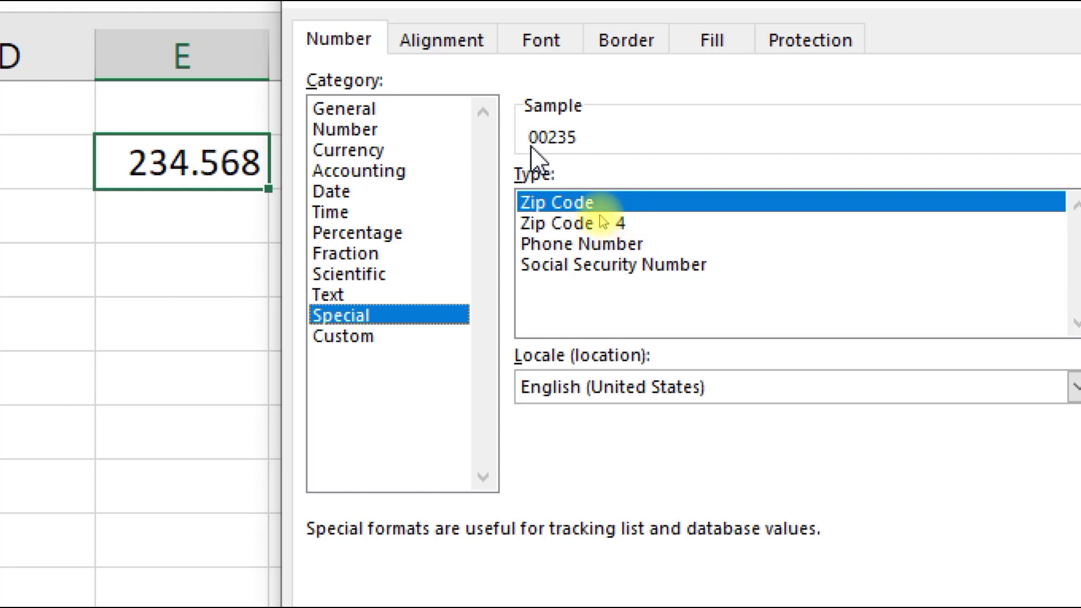
Step: Preview E2 as a Social Security Number, then sample custom code #,##0_);(#,##0), showing 235
{"action": "left_click", "coordinate": [586, 263]}
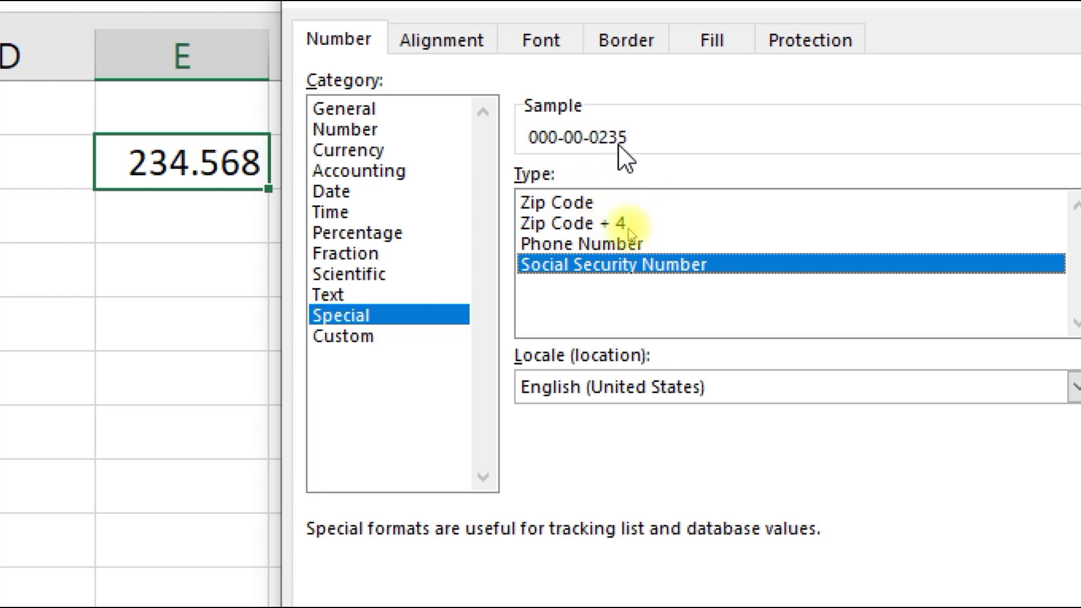
{"action": "left_click", "coordinate": [344, 337]}
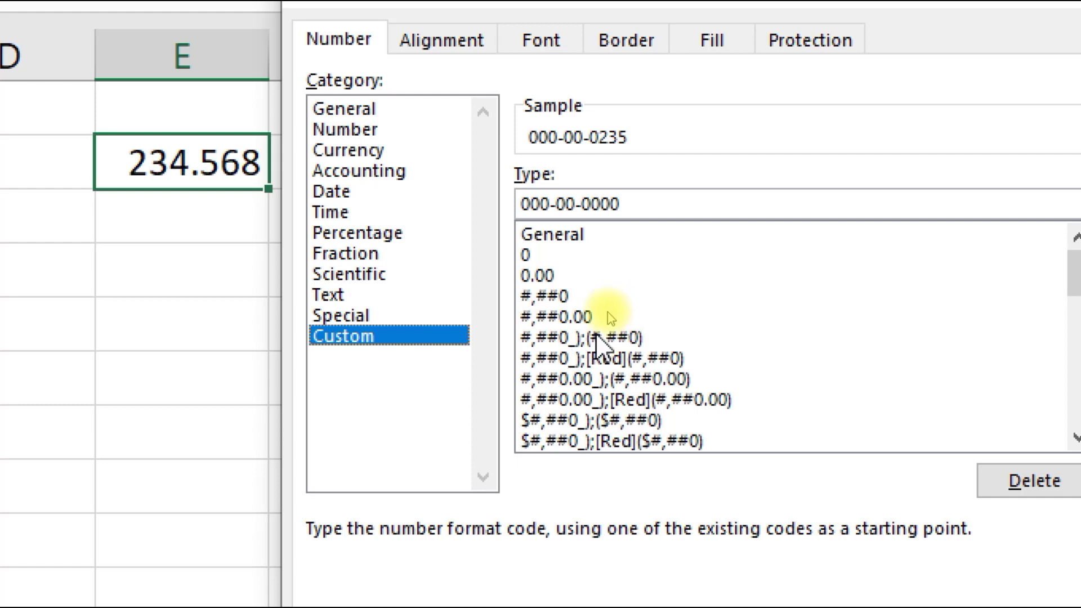
{"action": "left_click", "coordinate": [535, 345]}
{"action": "scroll", "coordinate": [540, 350], "scroll_direction": "down", "scroll_amount": 5}
{"action": "scroll", "coordinate": [605, 320], "scroll_direction": "down", "scroll_amount": 5}
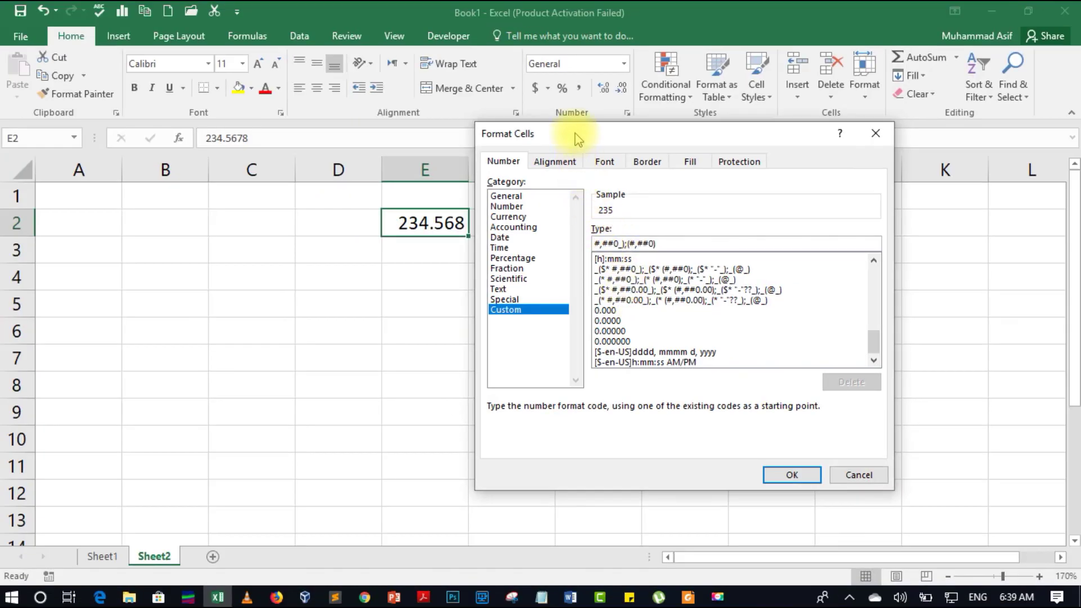
Step: Close Format Cells, then apply and undo Percent Style and Comma Style on E2
{"action": "left_click", "coordinate": [872, 135]}
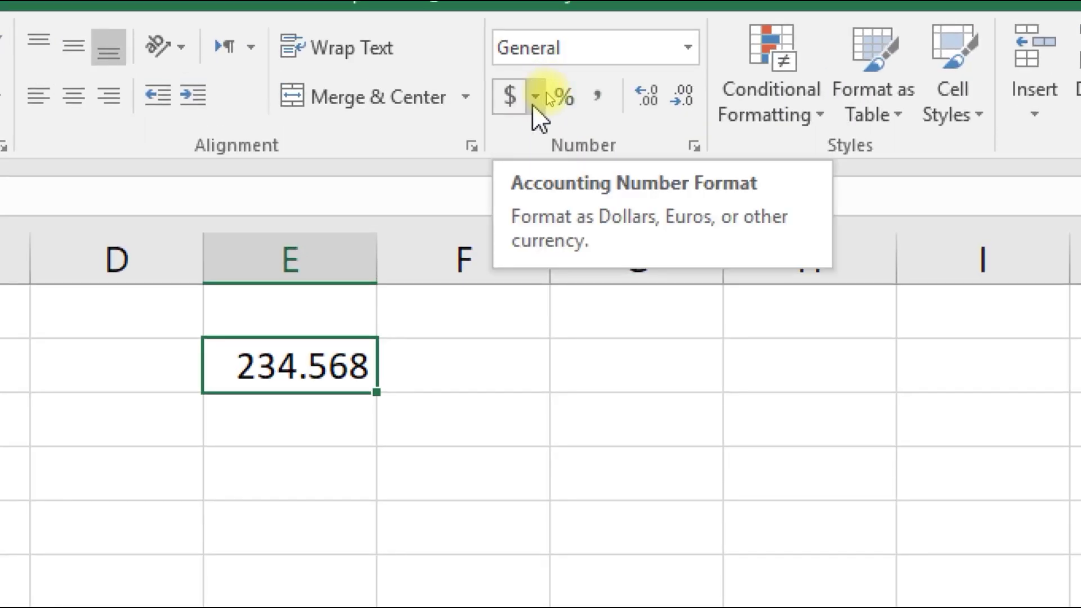
{"action": "left_click", "coordinate": [536, 98]}
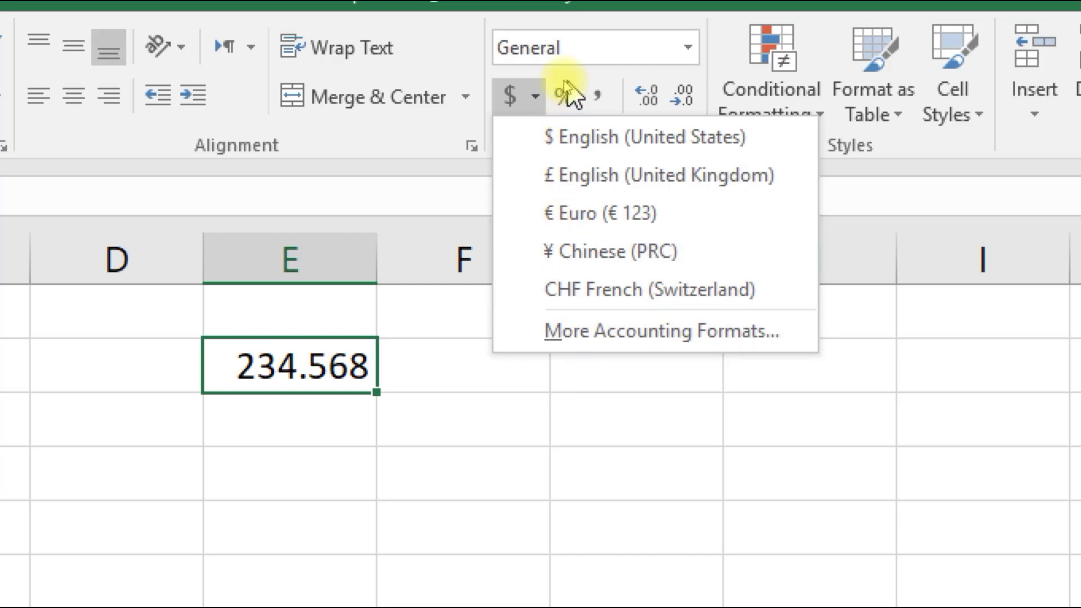
{"action": "left_click", "coordinate": [563, 96]}
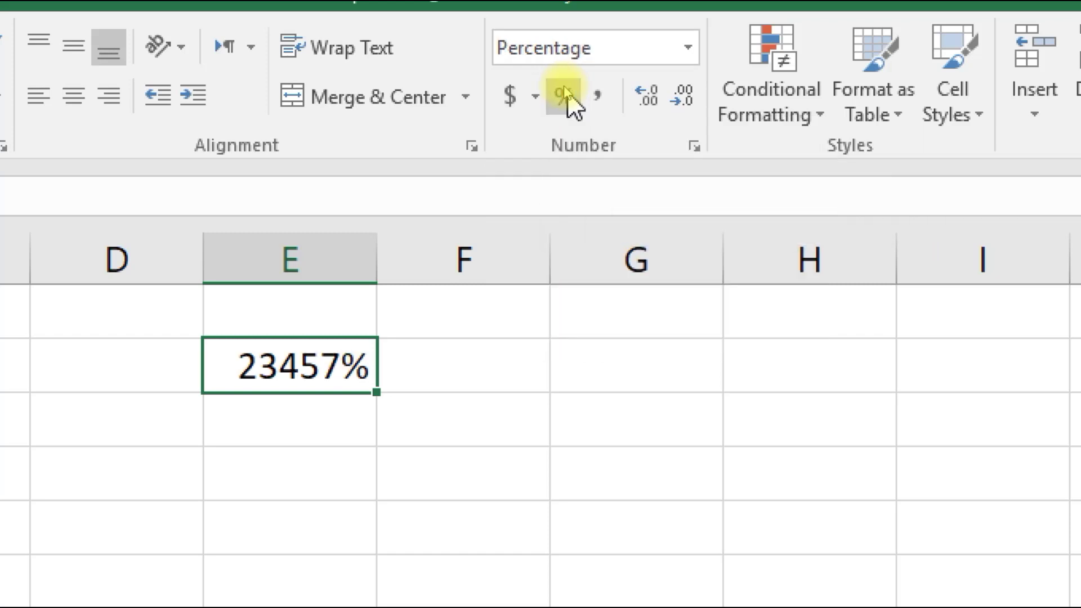
{"action": "key", "text": "ctrl+z"}
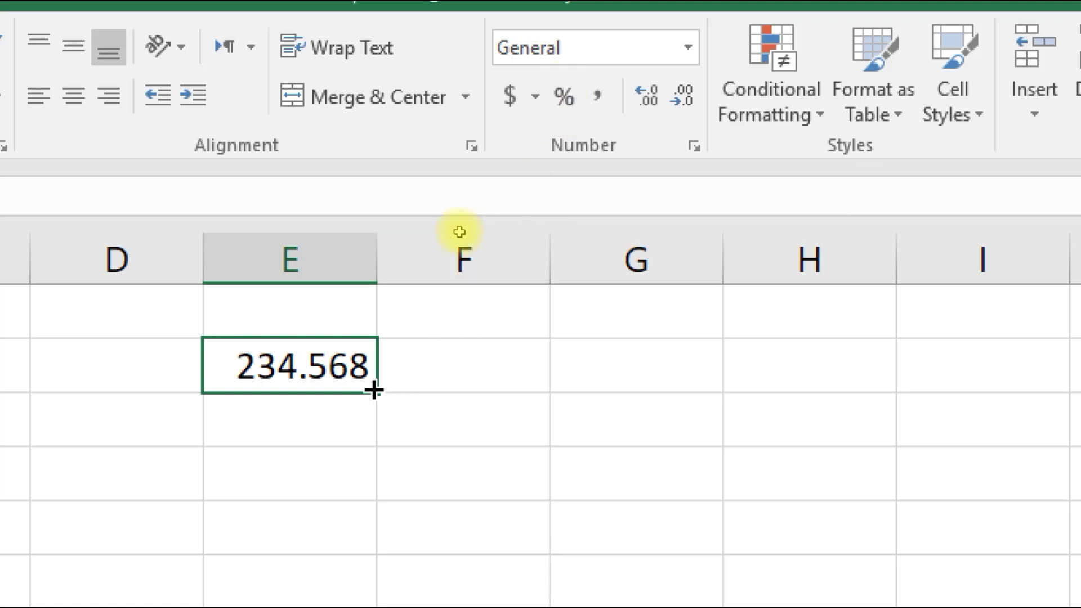
{"action": "left_click", "coordinate": [598, 97]}
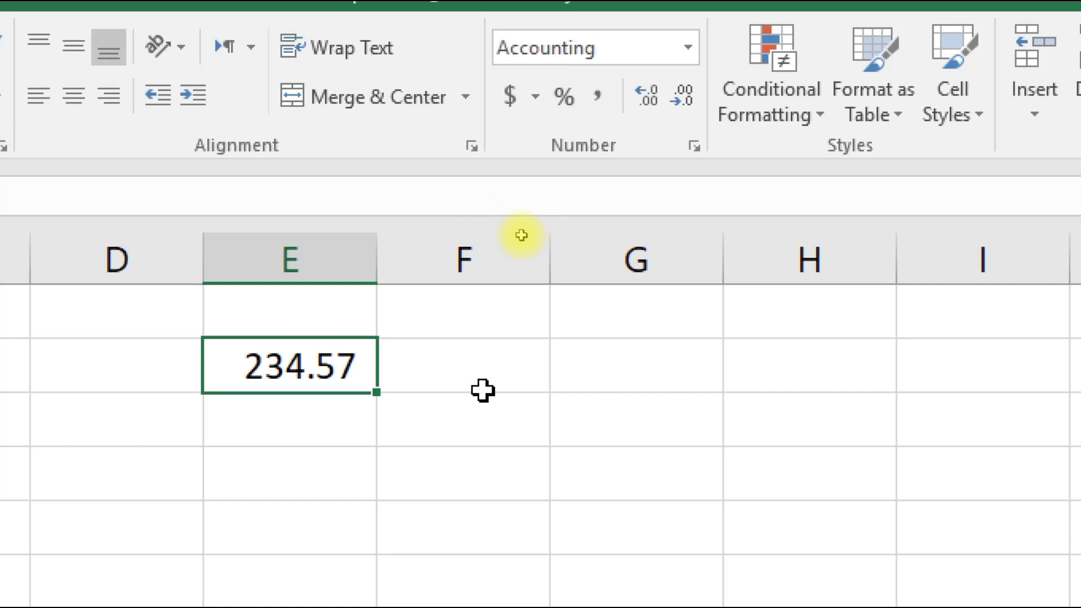
{"action": "key", "text": "ctrl+z"}
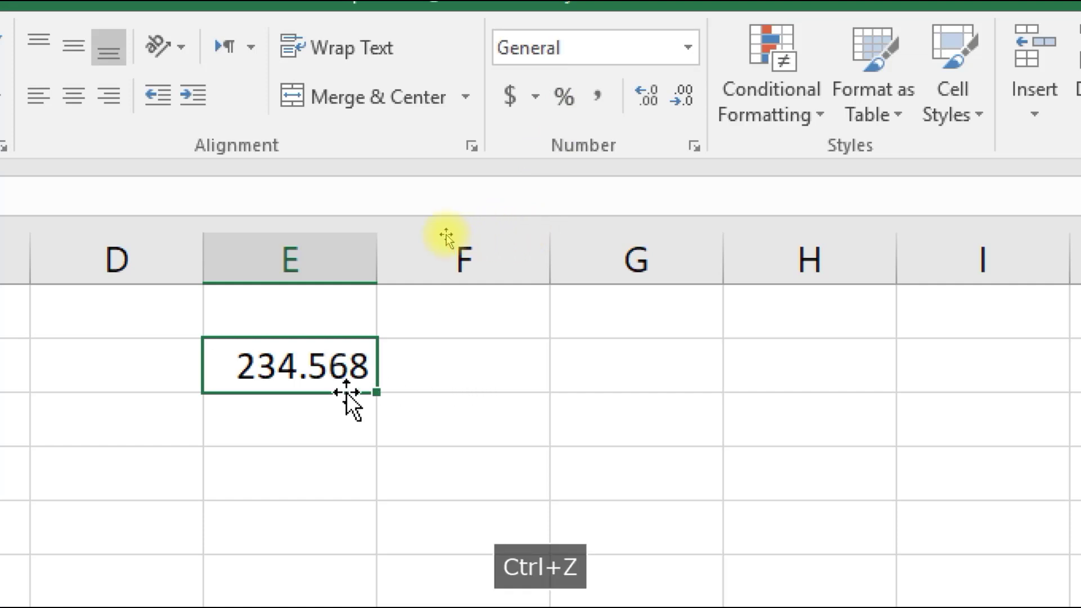
Step: Edit the column E number to 2323674.5678
{"action": "double_click", "coordinate": [260, 369]}
{"action": "key", "text": "Escape"}
{"action": "key", "text": "F2"}
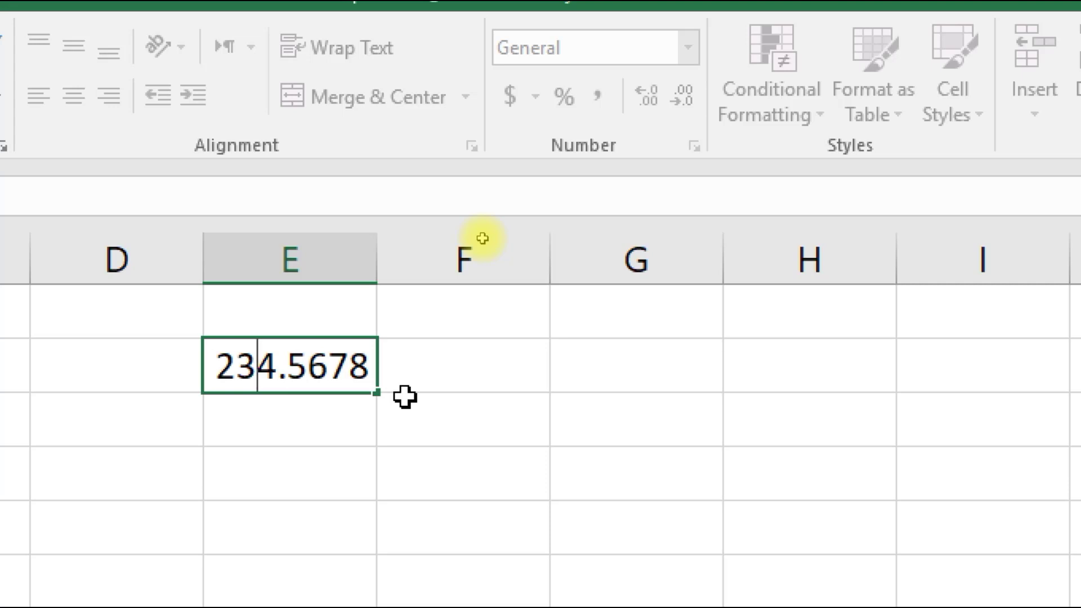
{"action": "type", "text": "23"}
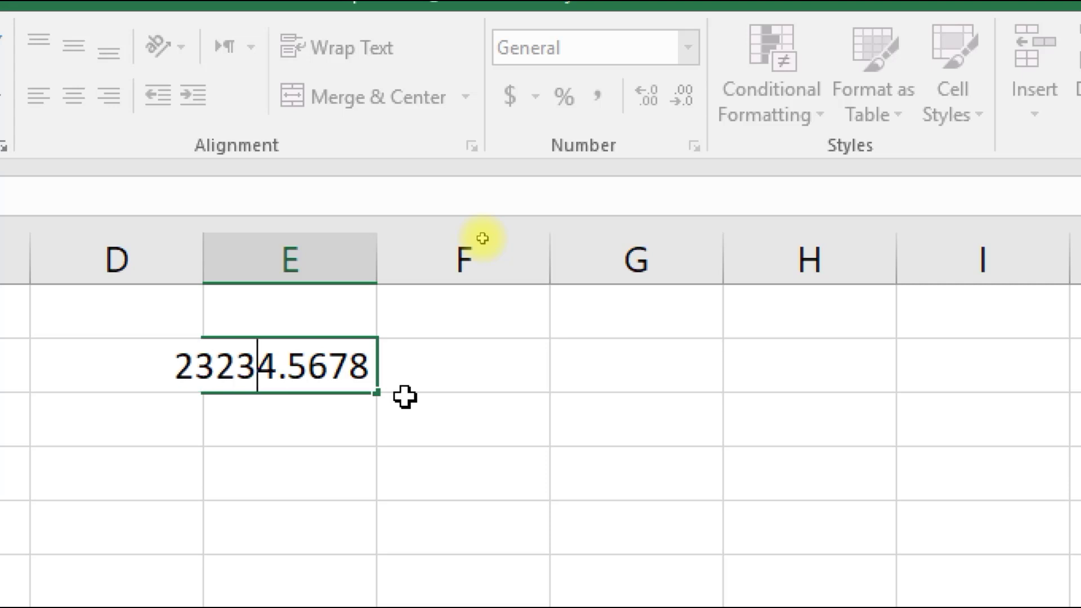
{"action": "type", "text": "67"}
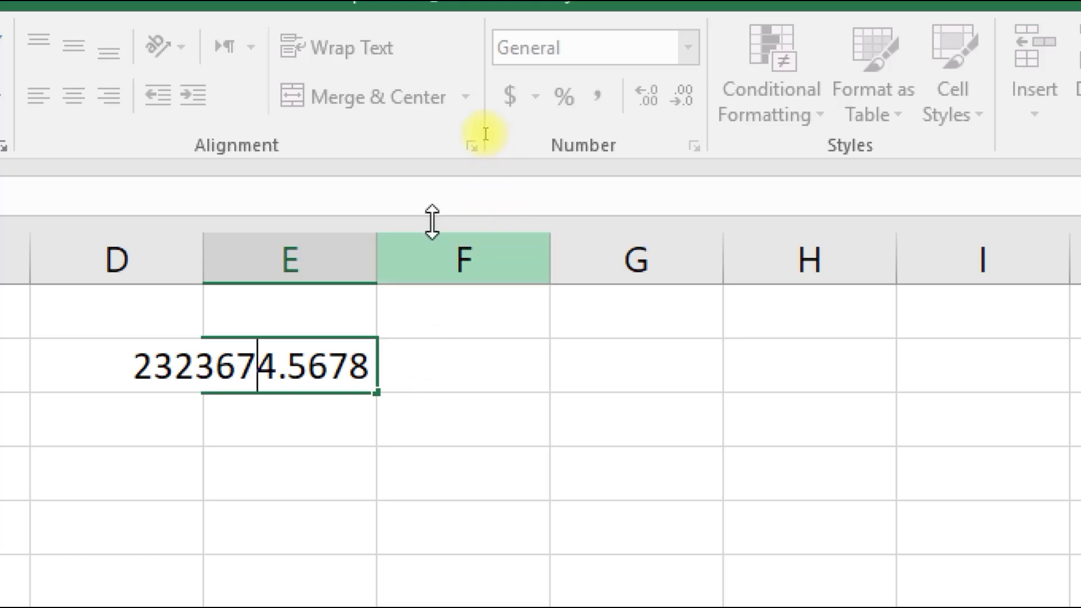
{"action": "key", "text": "Return"}
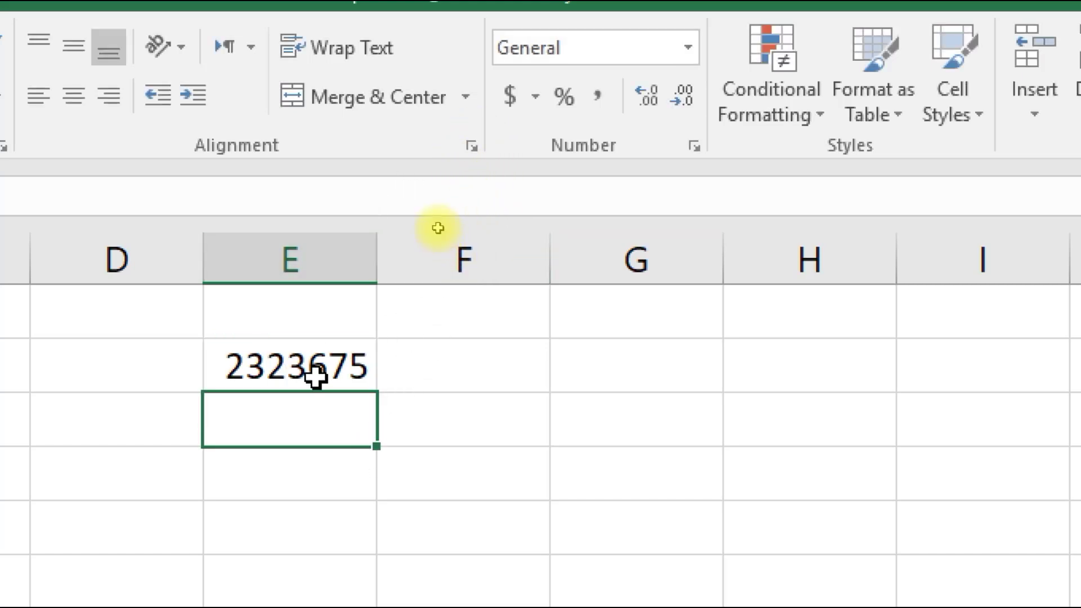
Step: AutoFit column E so it fully shows 2323674.568
{"action": "left_click", "coordinate": [315, 376]}
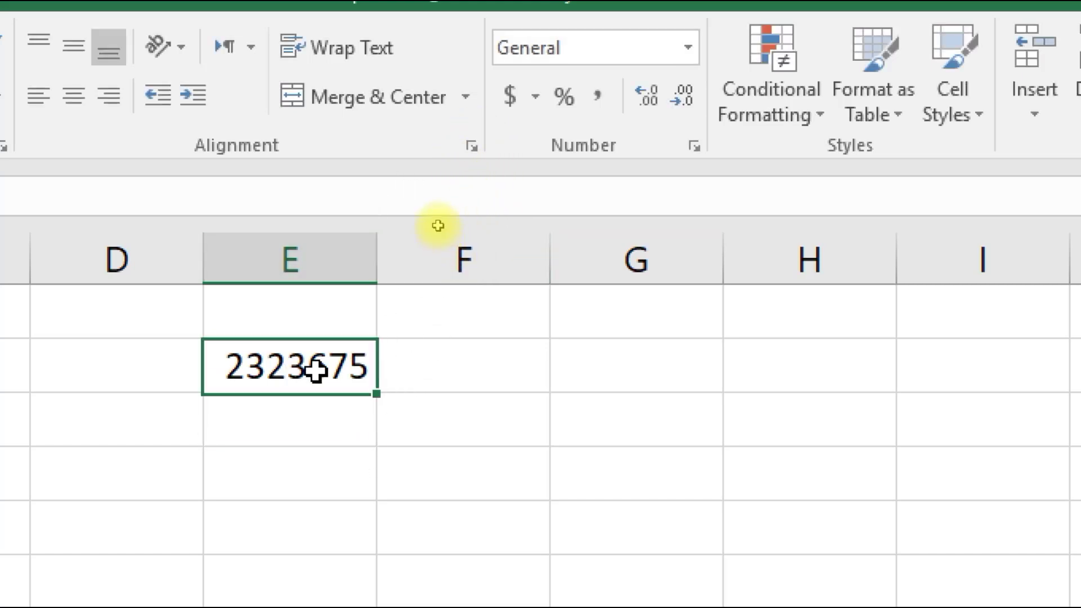
{"action": "double_click", "coordinate": [377, 260]}
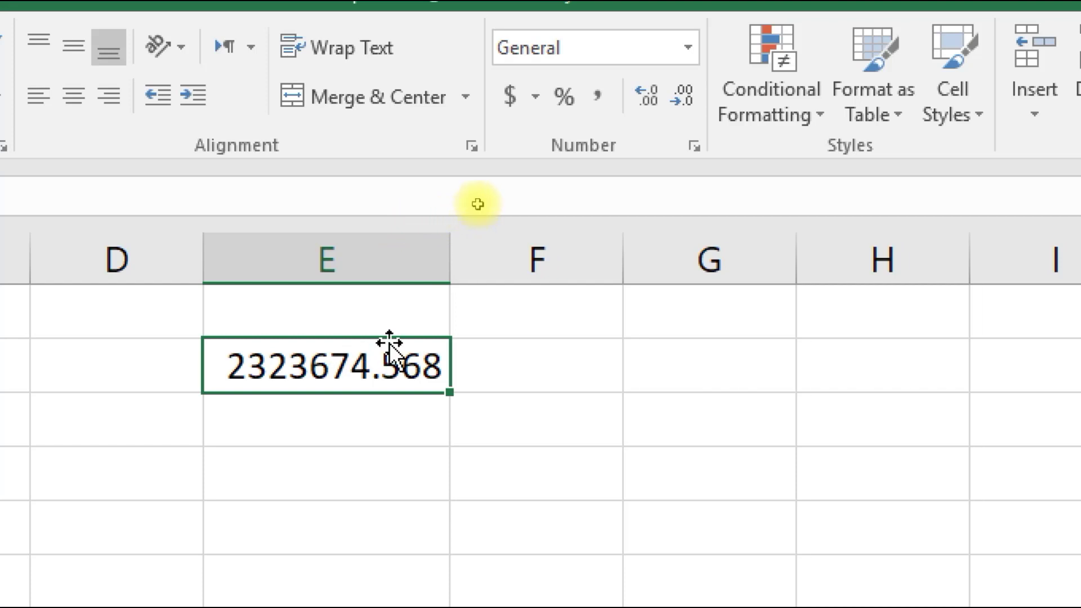
{"action": "left_click_drag", "start_coordinate": [449, 258], "coordinate": [472, 262]}
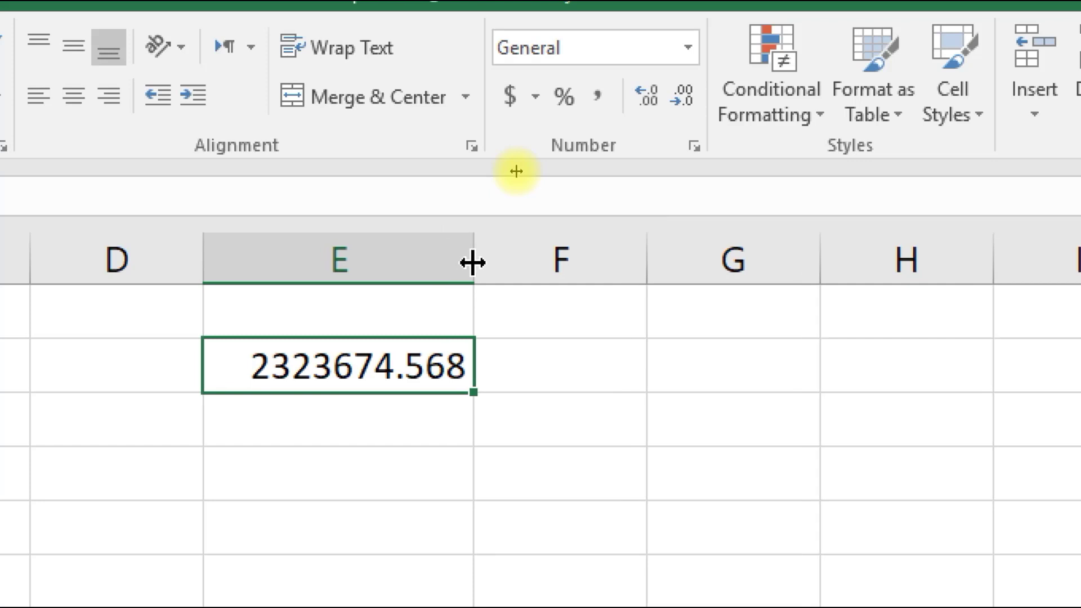
{"action": "double_click", "coordinate": [472, 261]}
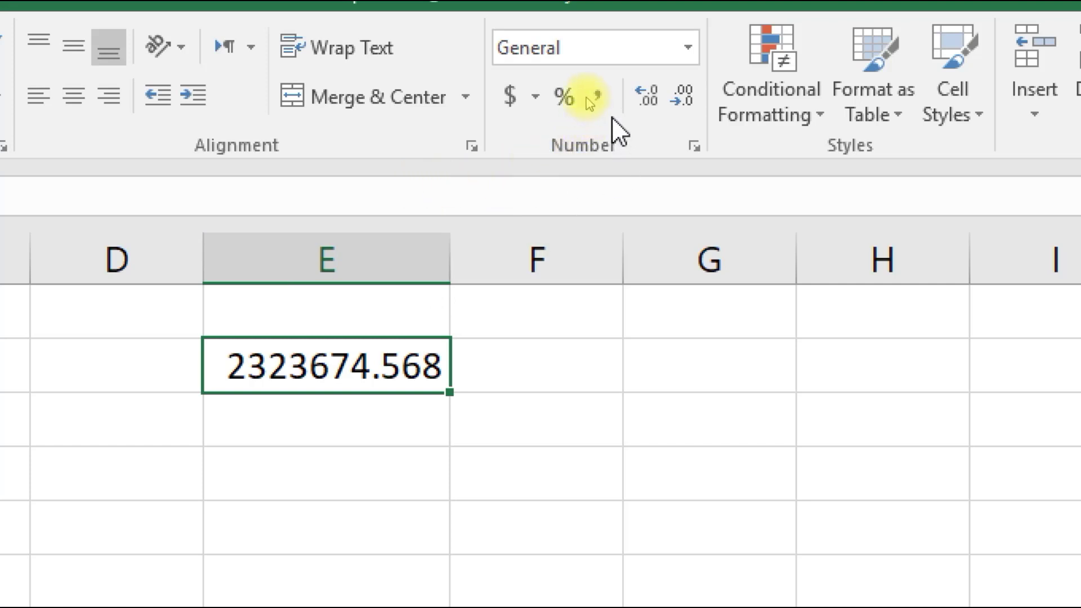
Step: Apply Comma Style to E2 and glance at More Number Formats without changes
{"action": "left_click", "coordinate": [599, 100]}
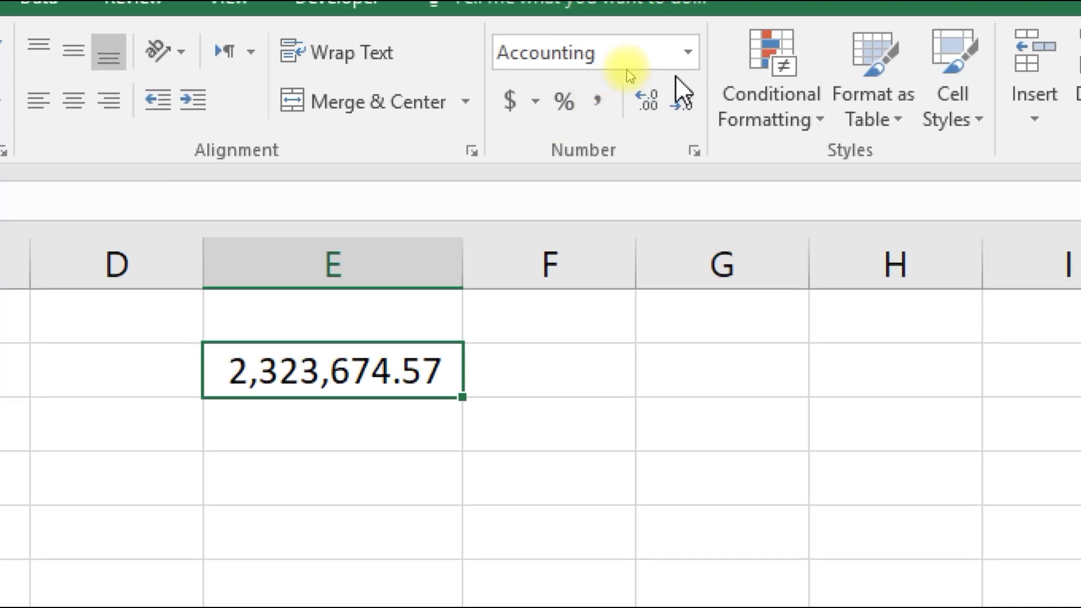
{"action": "left_click", "coordinate": [689, 56]}
{"action": "scroll", "coordinate": [628, 541], "scroll_direction": "down", "scroll_amount": 1}
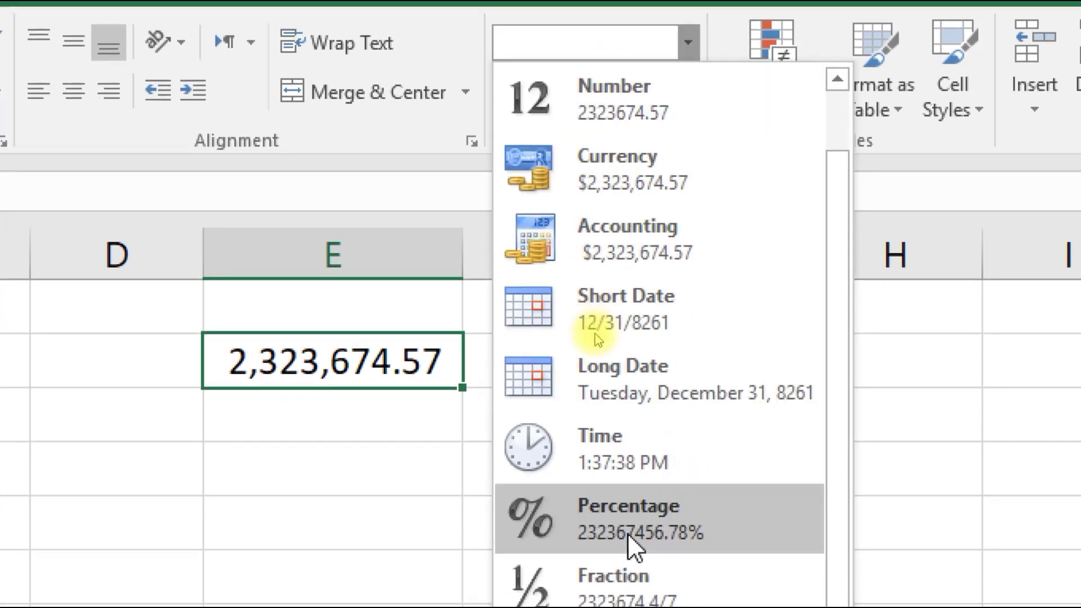
{"action": "left_click", "coordinate": [610, 534]}
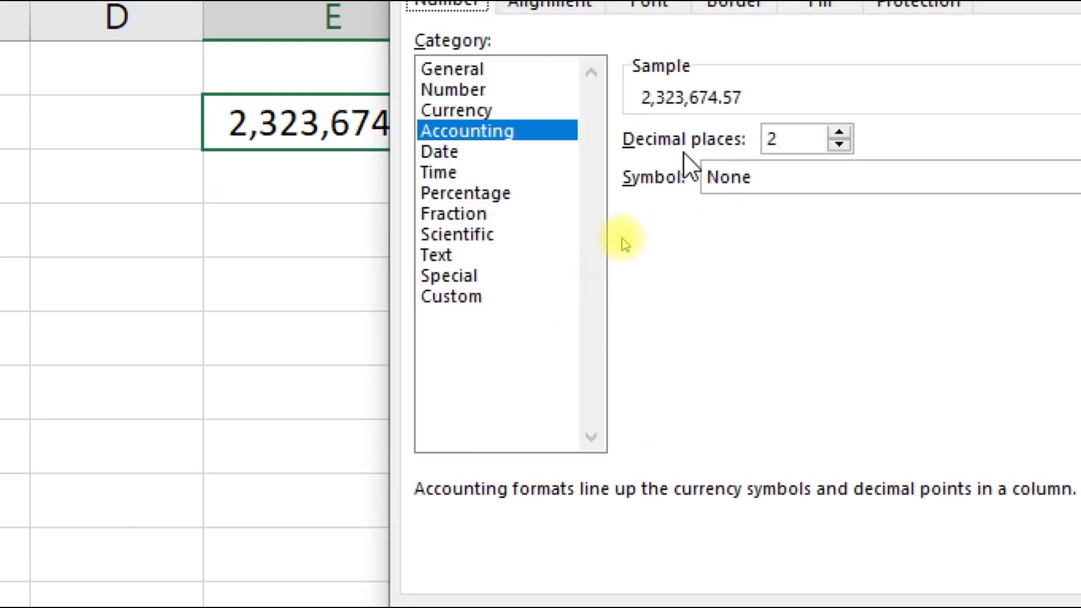
{"action": "key", "text": "Escape"}
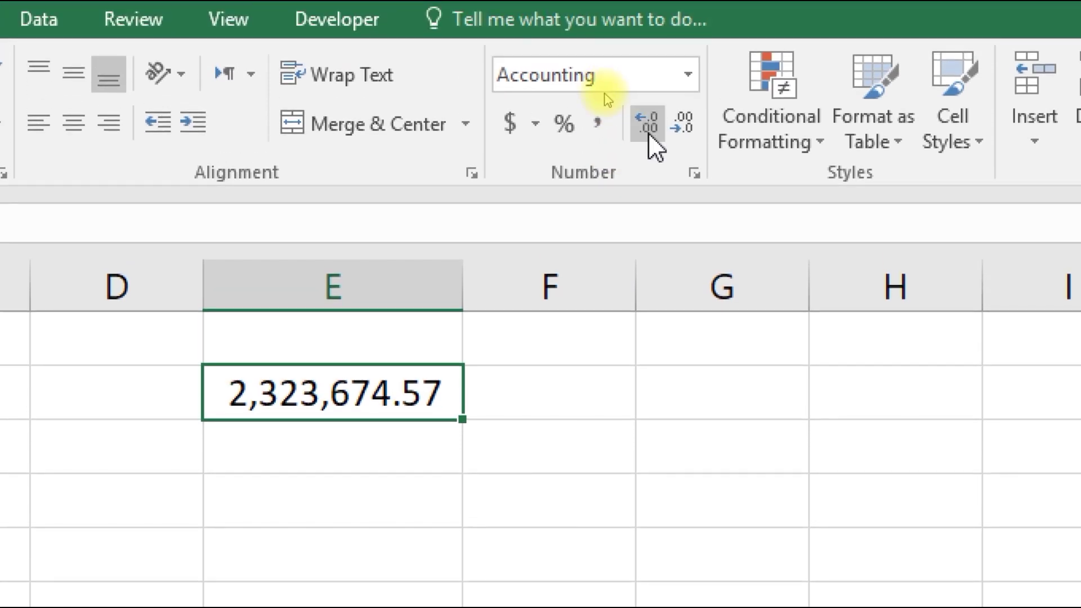
Step: Increase E2's decimals three times, then decrease back to two decimals, showing 2,323,674.57
{"action": "left_click", "coordinate": [648, 84]}
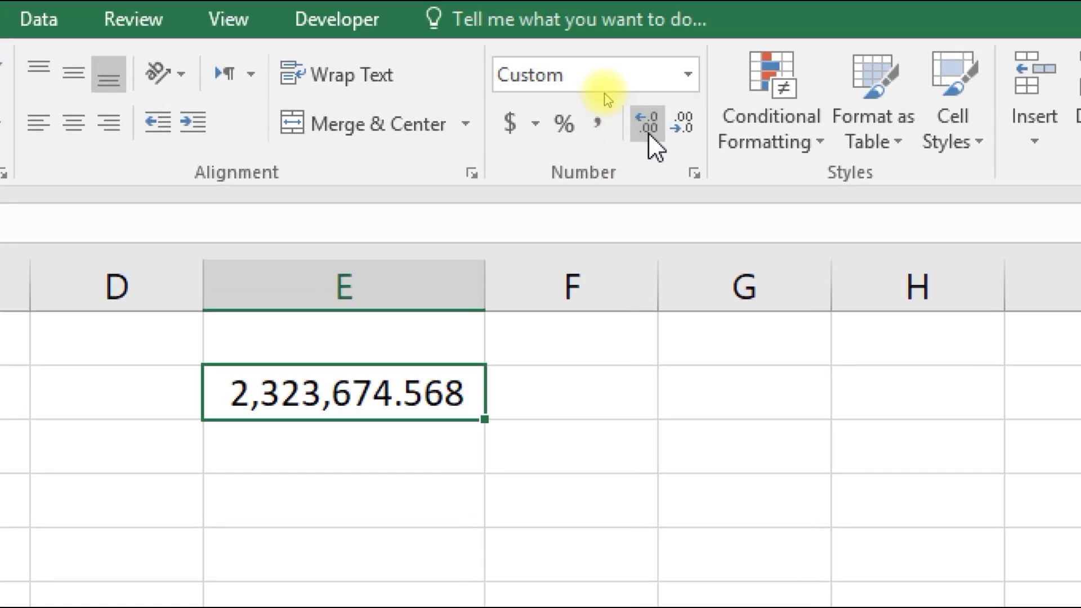
{"action": "left_click", "coordinate": [649, 133]}
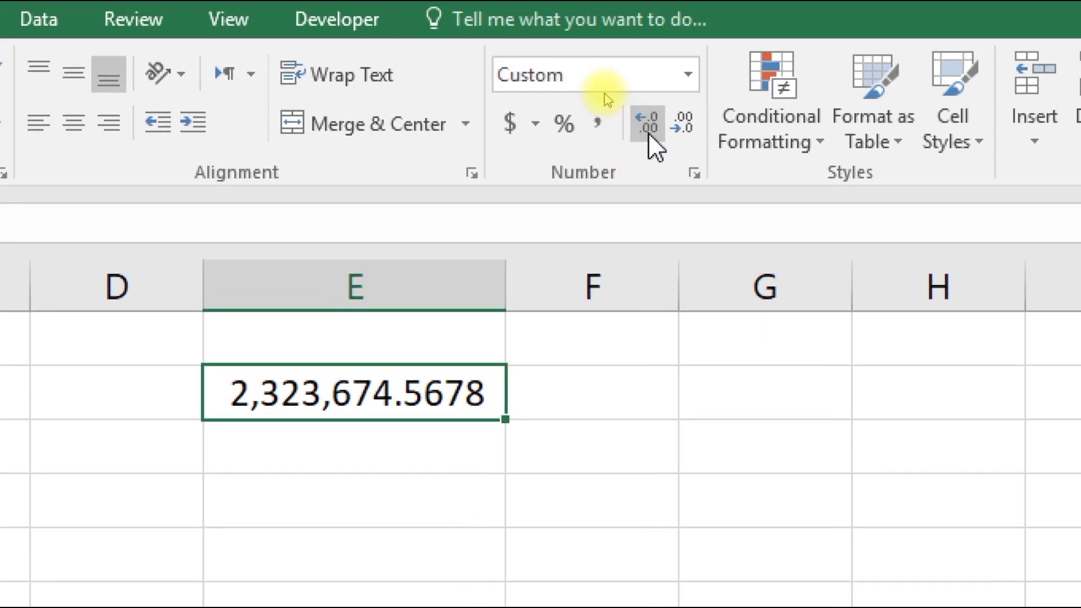
{"action": "left_click", "coordinate": [647, 133]}
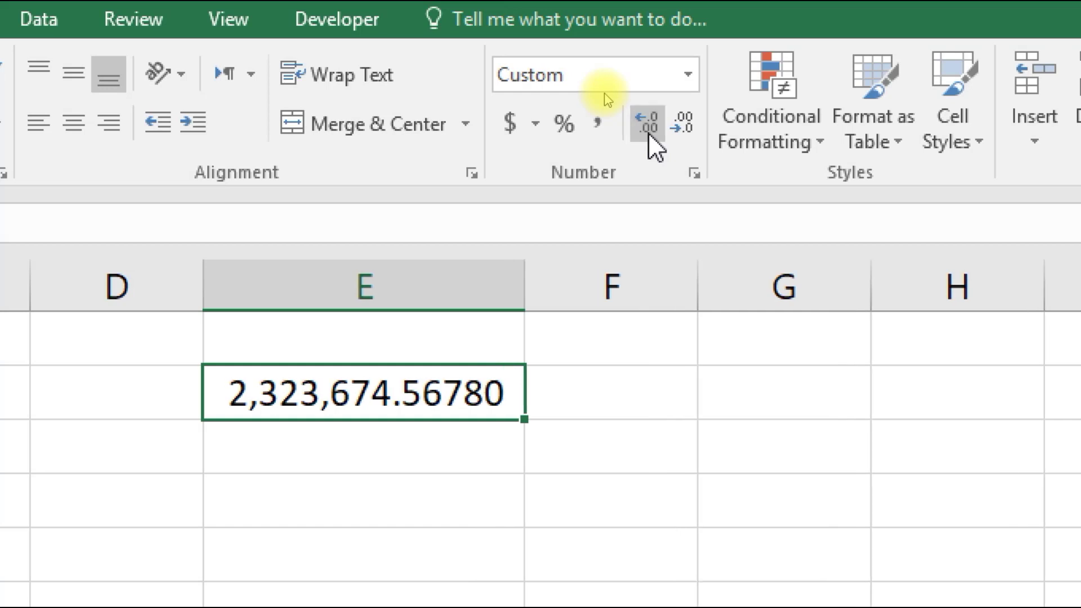
{"action": "left_click", "coordinate": [670, 133]}
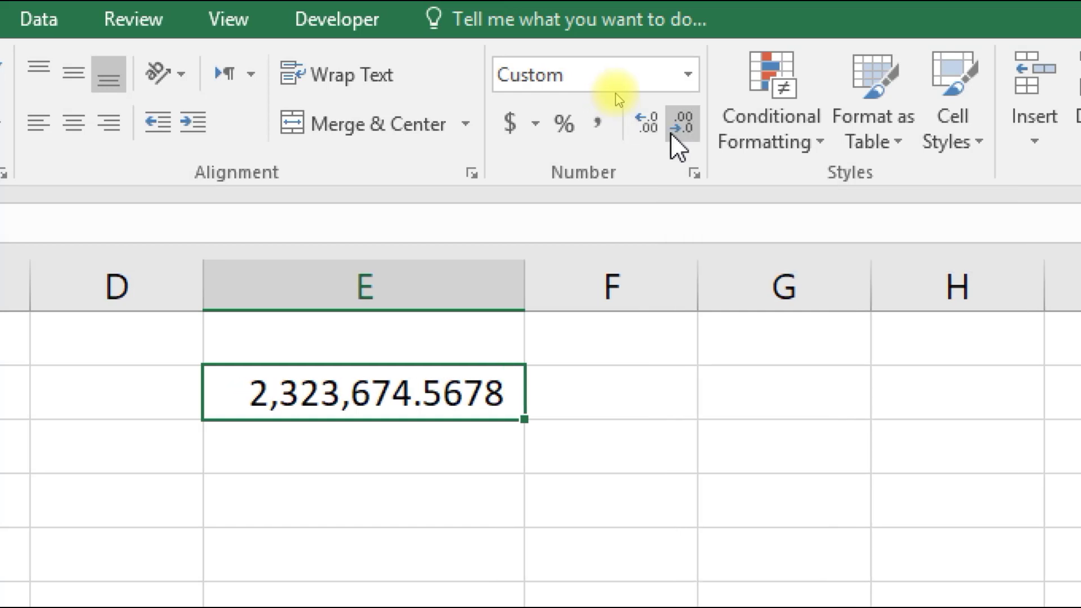
{"action": "left_click", "coordinate": [671, 133]}
{"action": "left_click", "coordinate": [671, 132]}
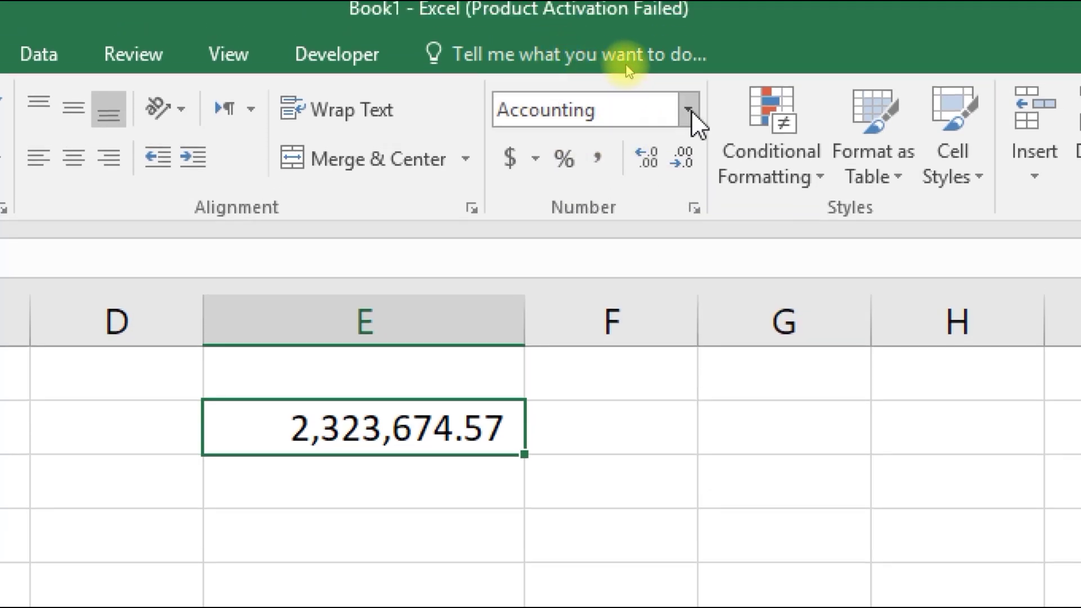
Step: Choose Accounting from the Number Format list so E2 reads $ 2,323,674.57
{"action": "left_click", "coordinate": [688, 110]}
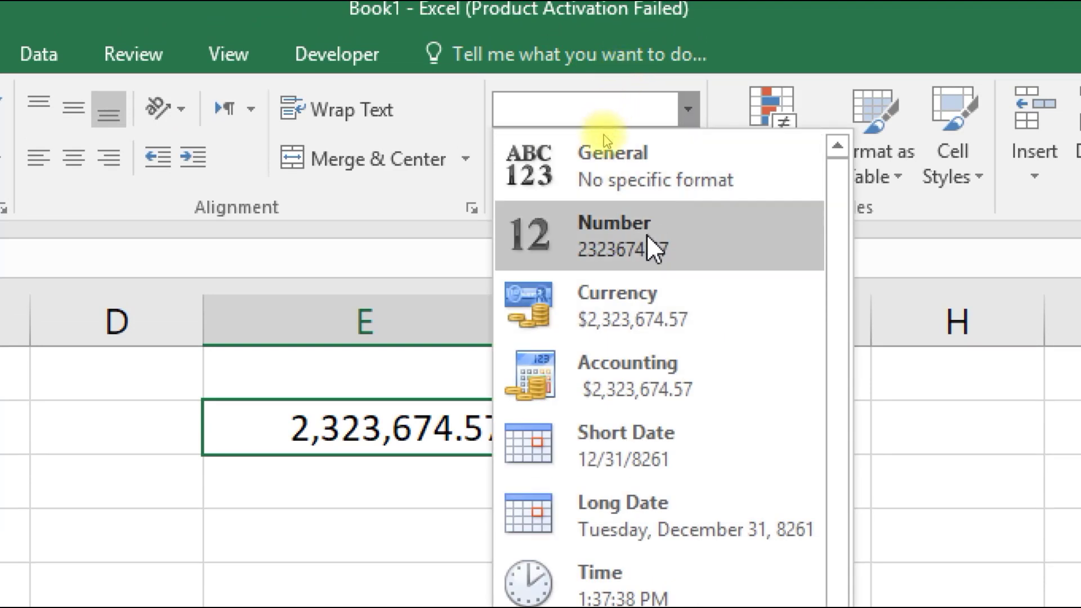
{"action": "left_click", "coordinate": [640, 384]}
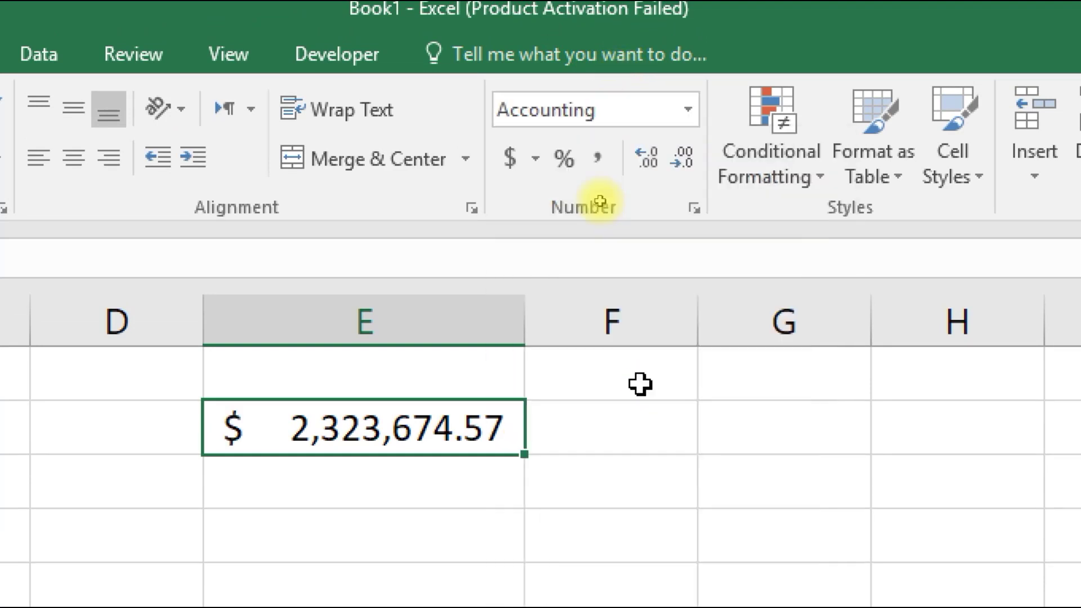